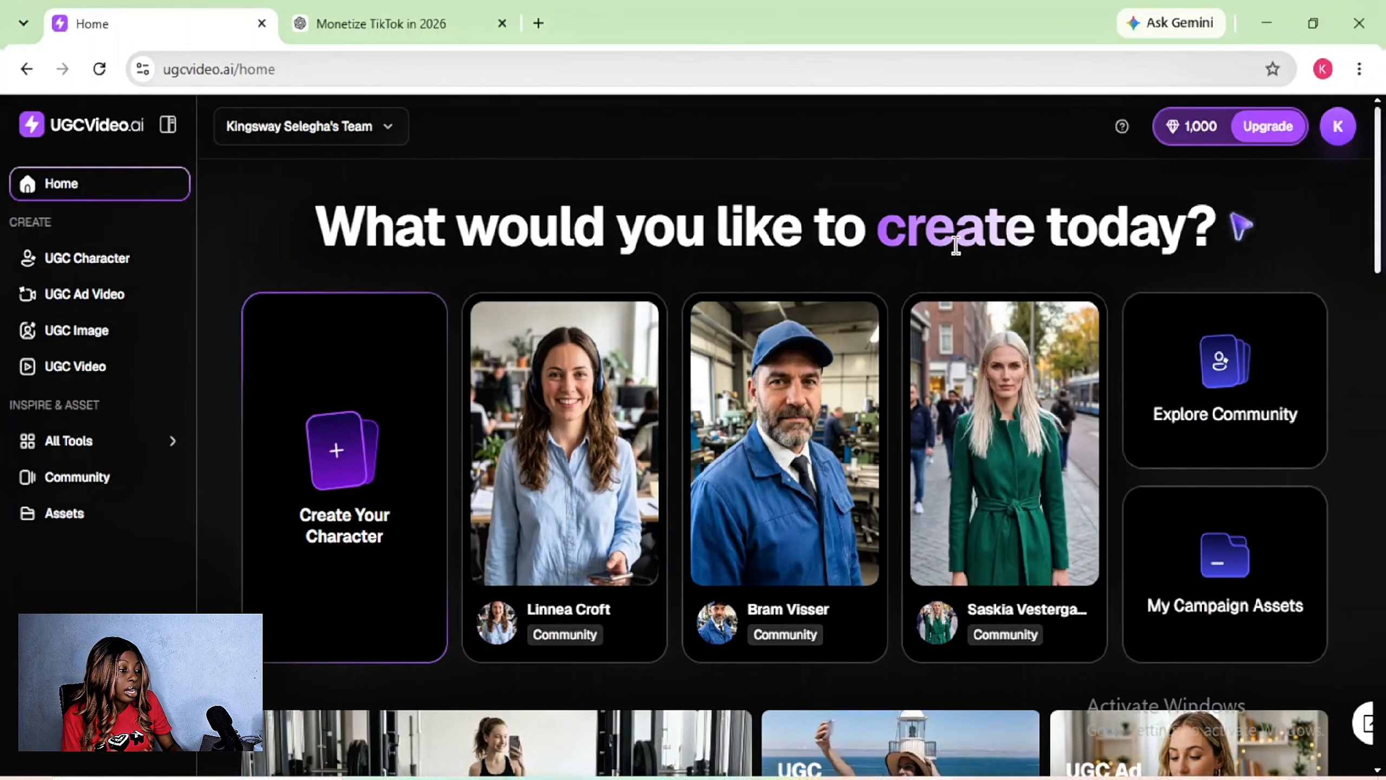
# Look through the home page's character cards, creation tools, UGC Creative Lab and Inspirations sections.
pyautogui.scroll(-2, 994, 223)
pyautogui.scroll(2, 994, 223)
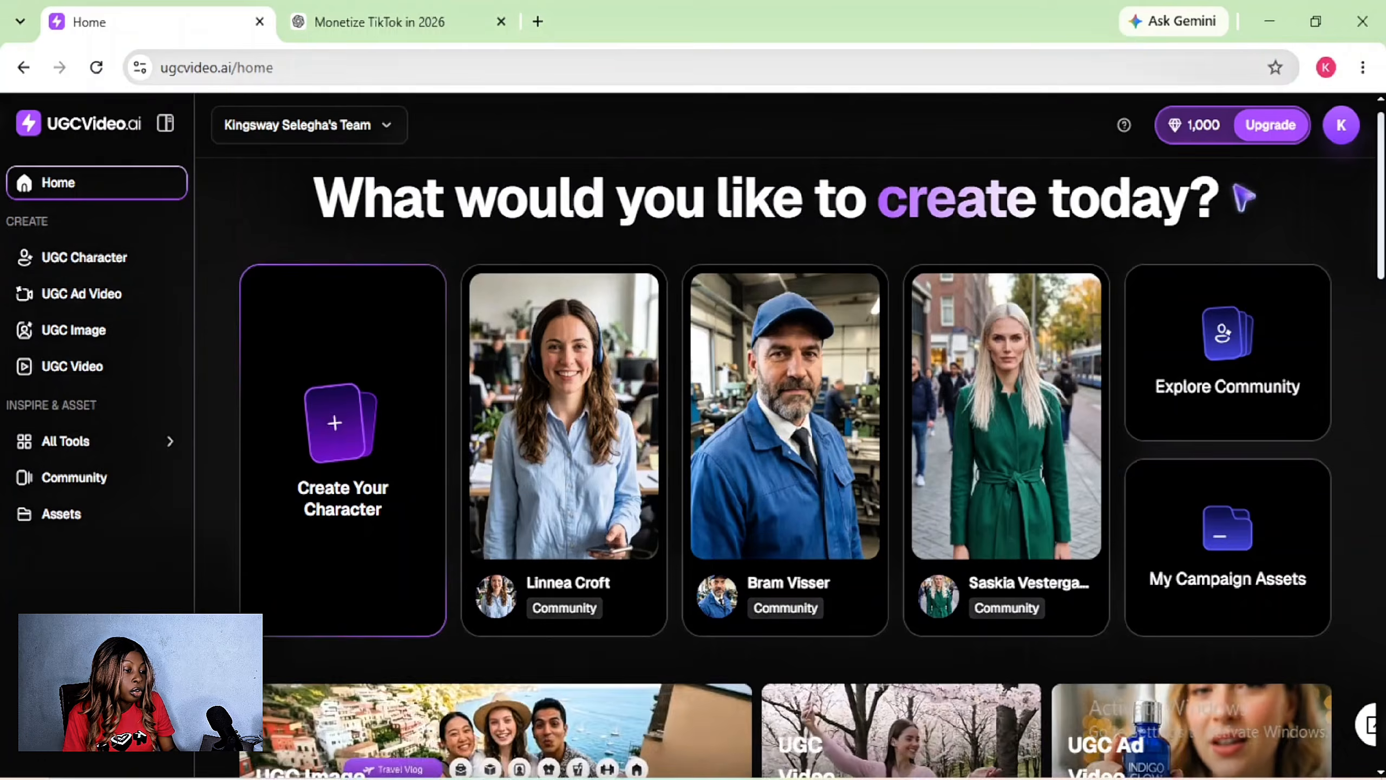
pyautogui.scroll(-6, 786, 415)
pyautogui.scroll(-2, 785, 414)
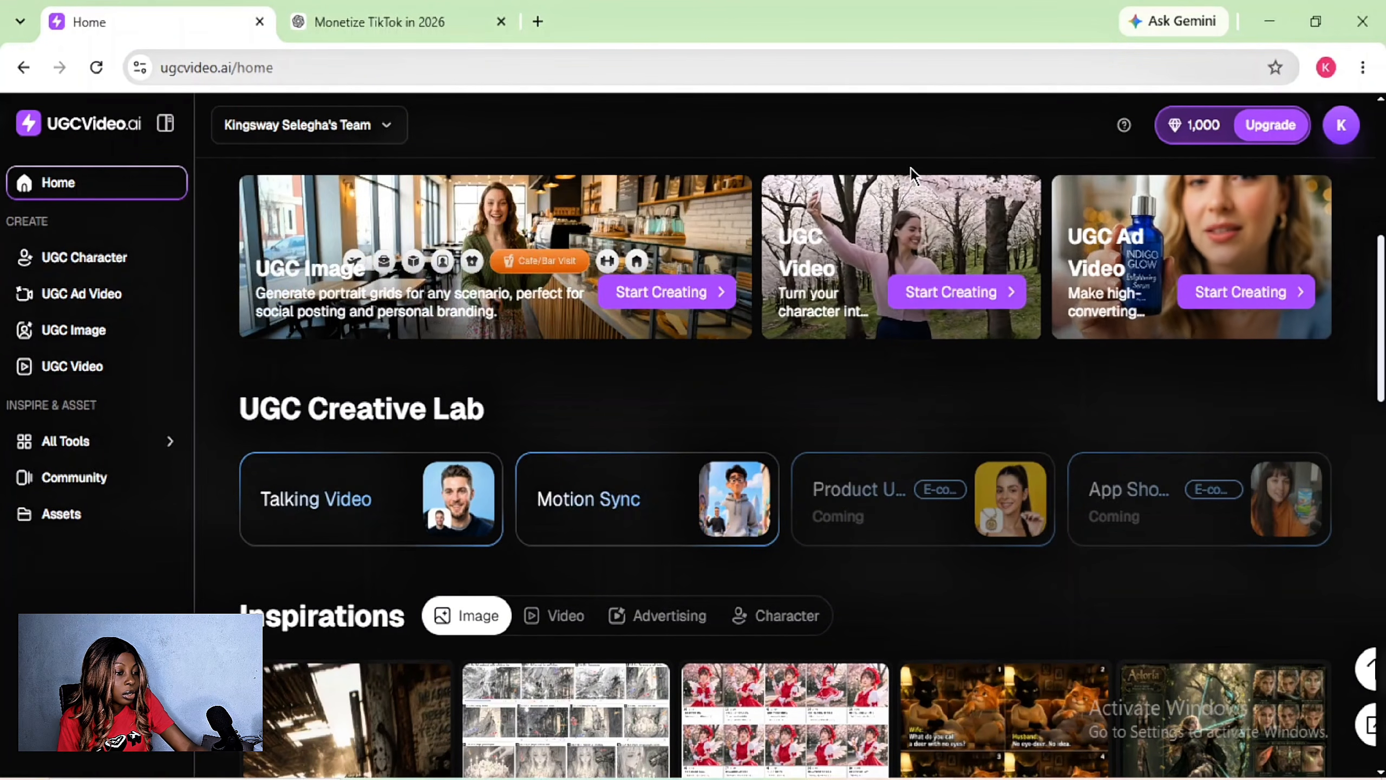
pyautogui.scroll(-2, 911, 167)
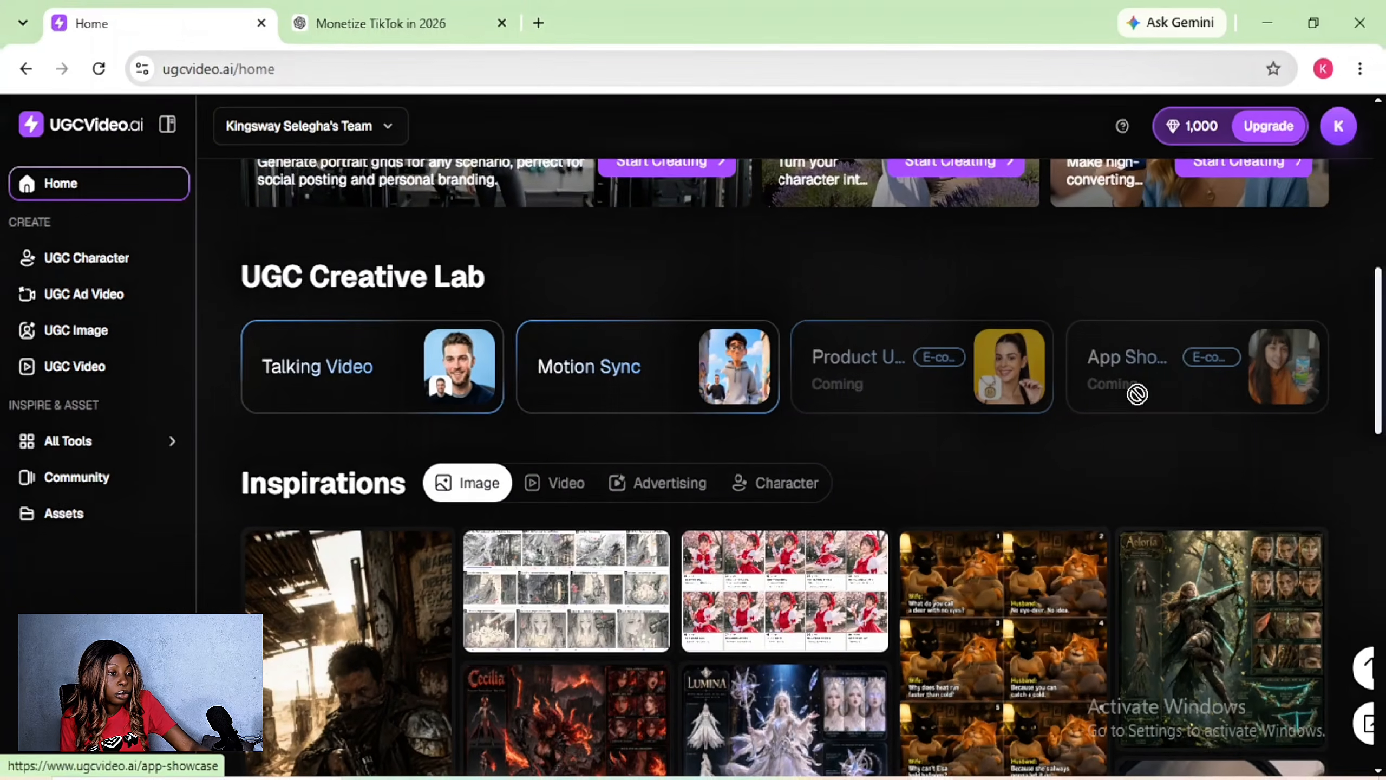
pyautogui.scroll(10, 785, 382)
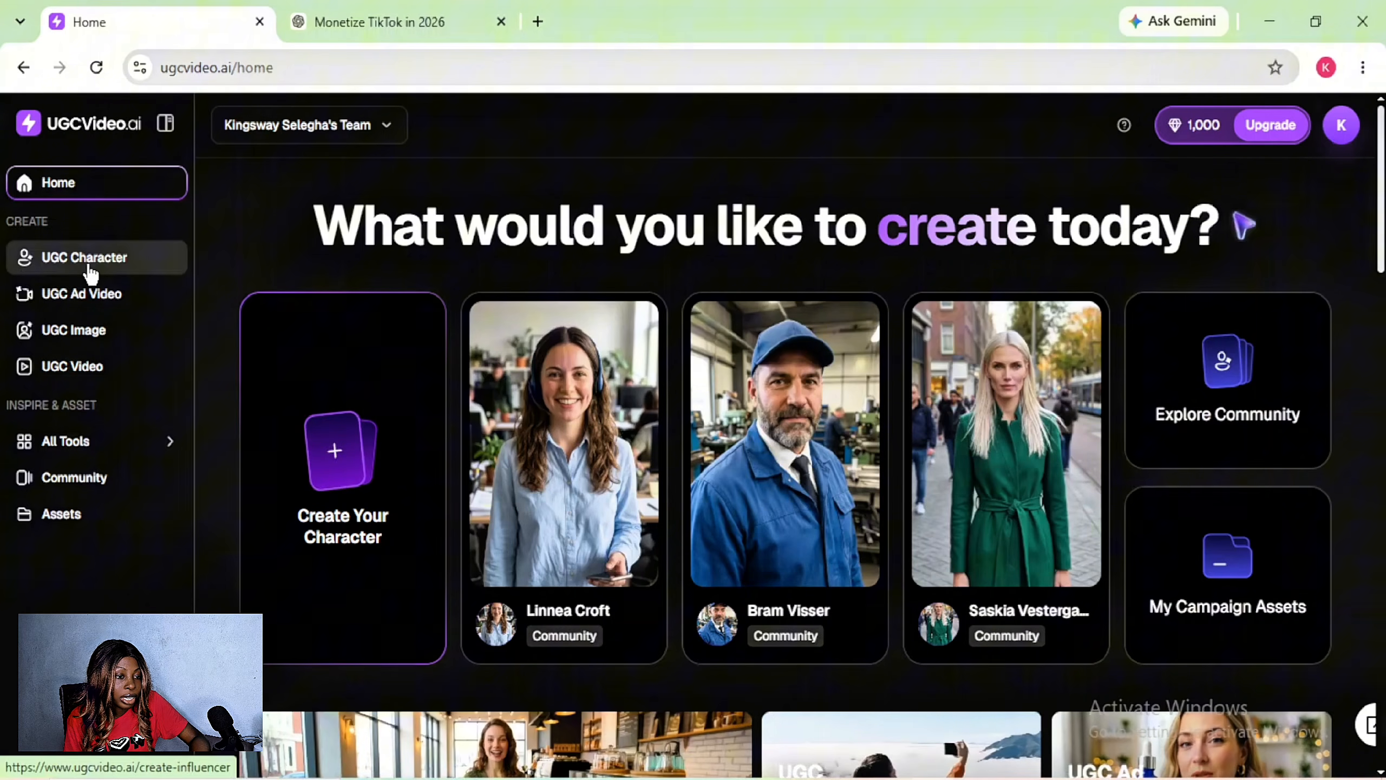
# Start a new UGC character from an image and upload "Profile photo" from Downloads as the reference image.
pyautogui.click(89, 266)
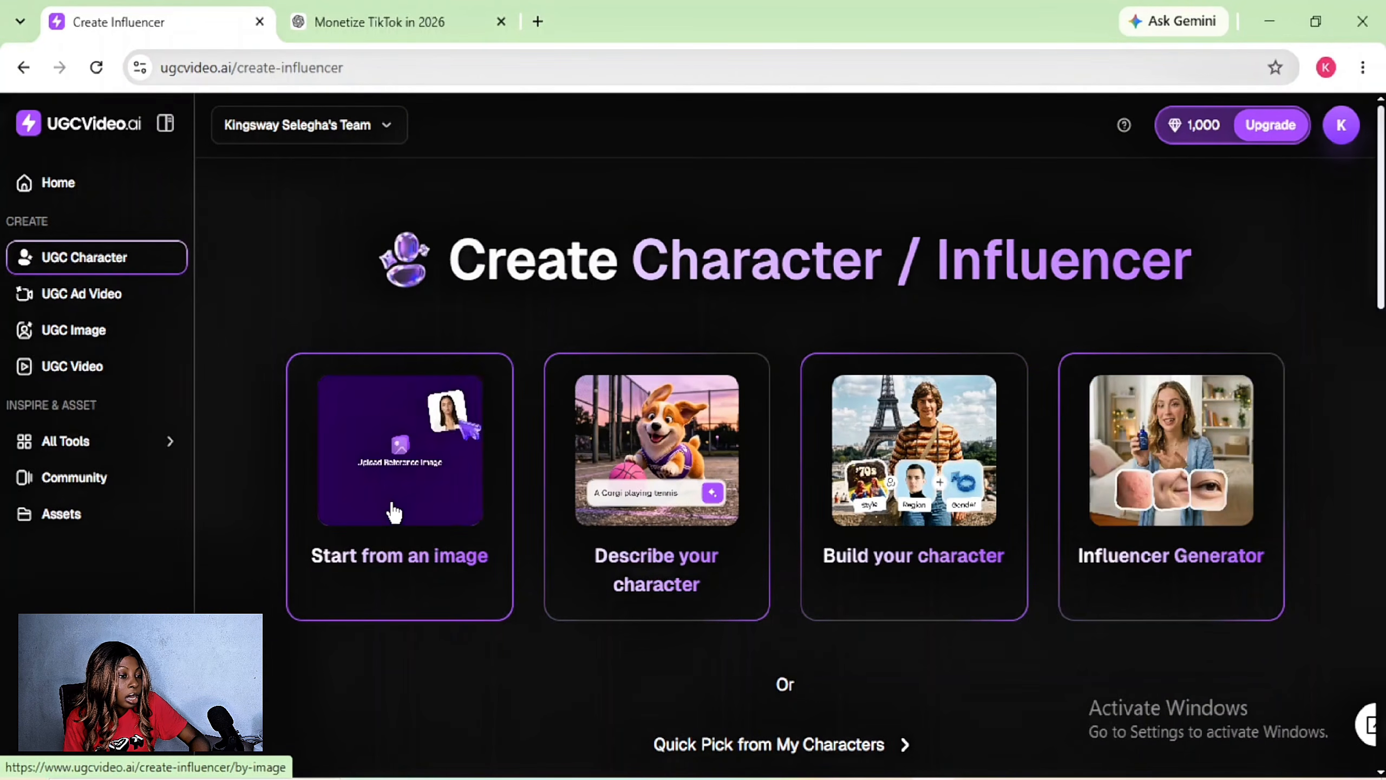
pyautogui.click(395, 511)
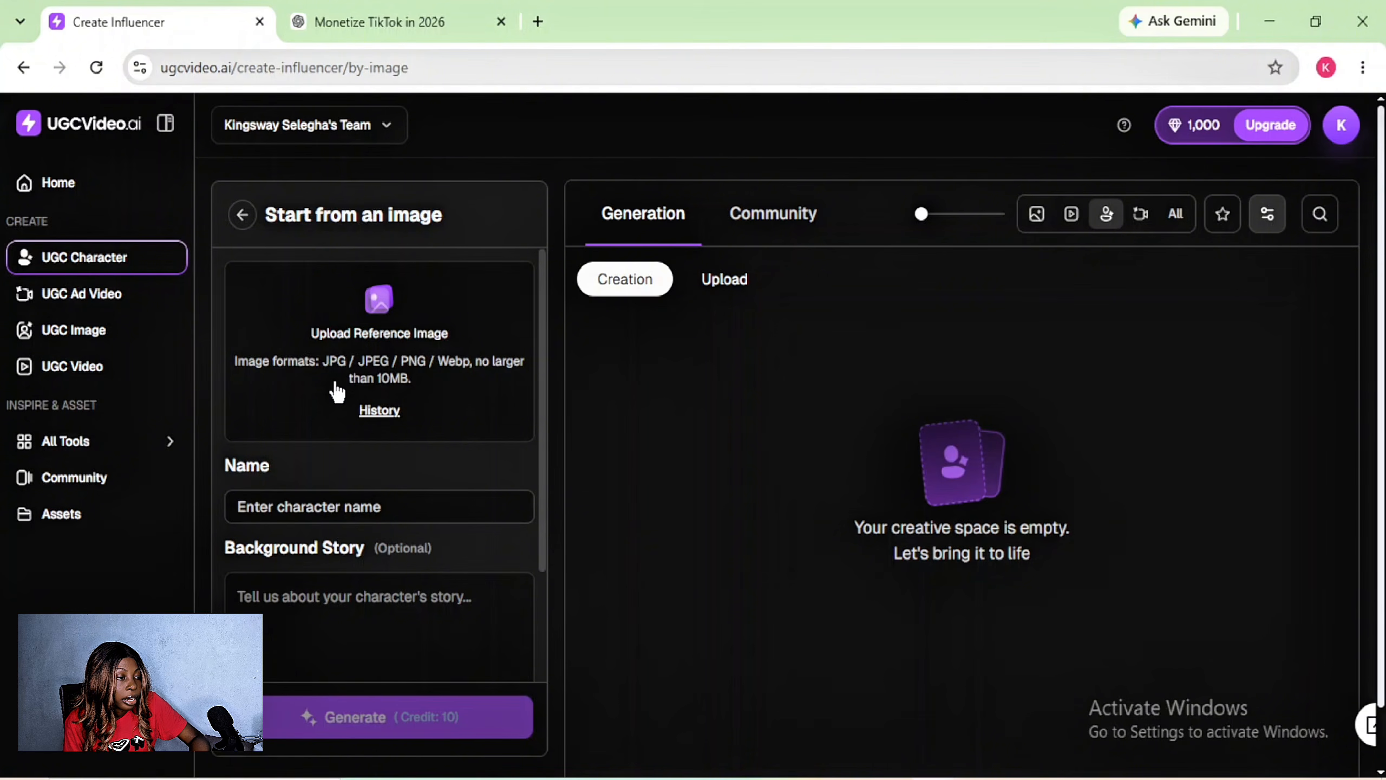
pyautogui.click(383, 303)
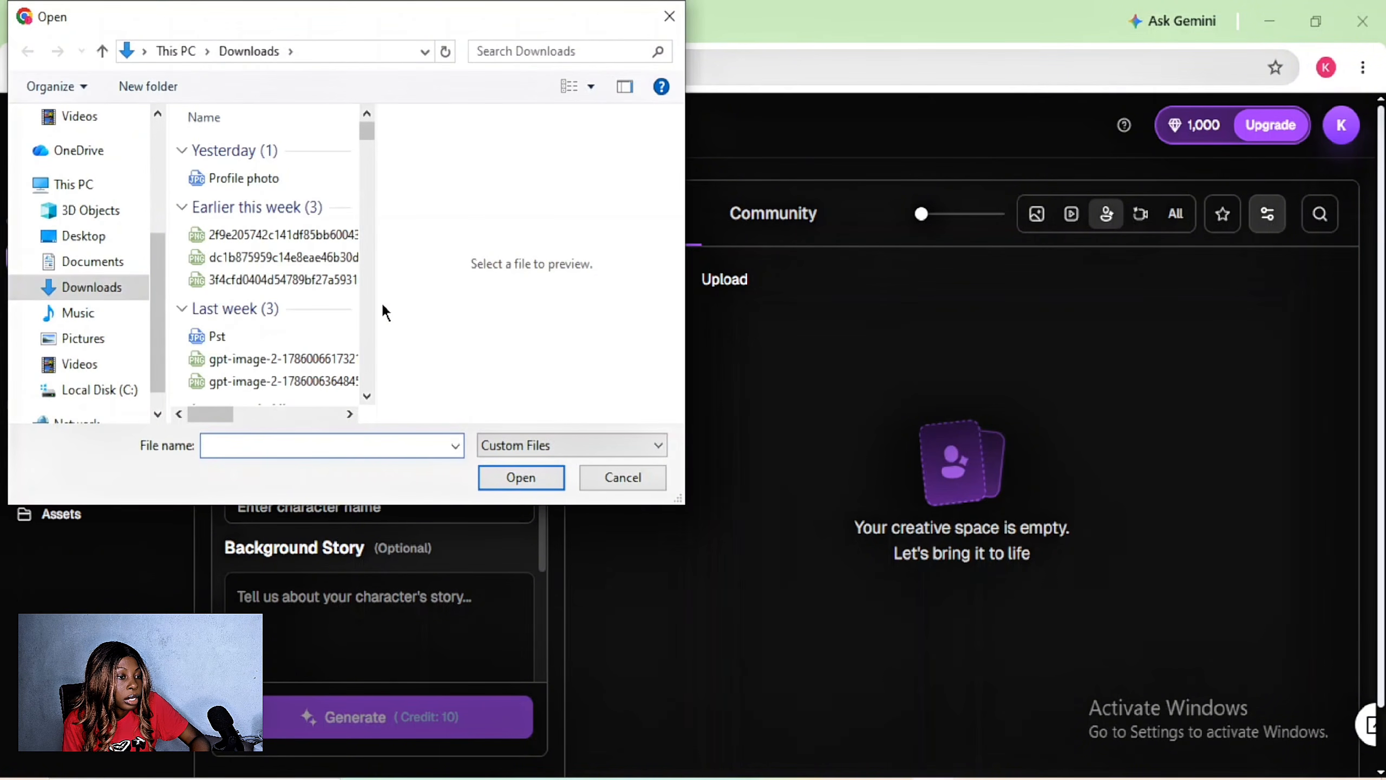
pyautogui.click(240, 179)
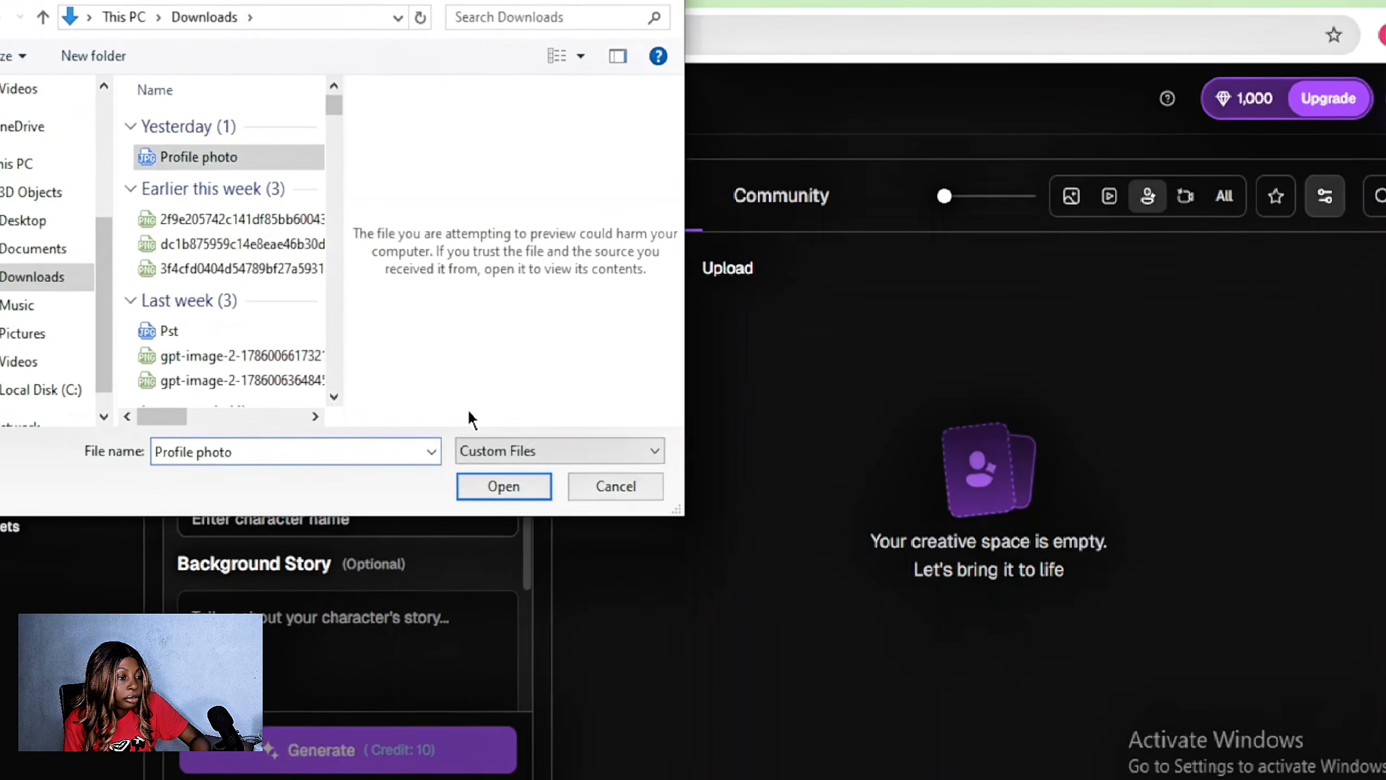
pyautogui.click(496, 485)
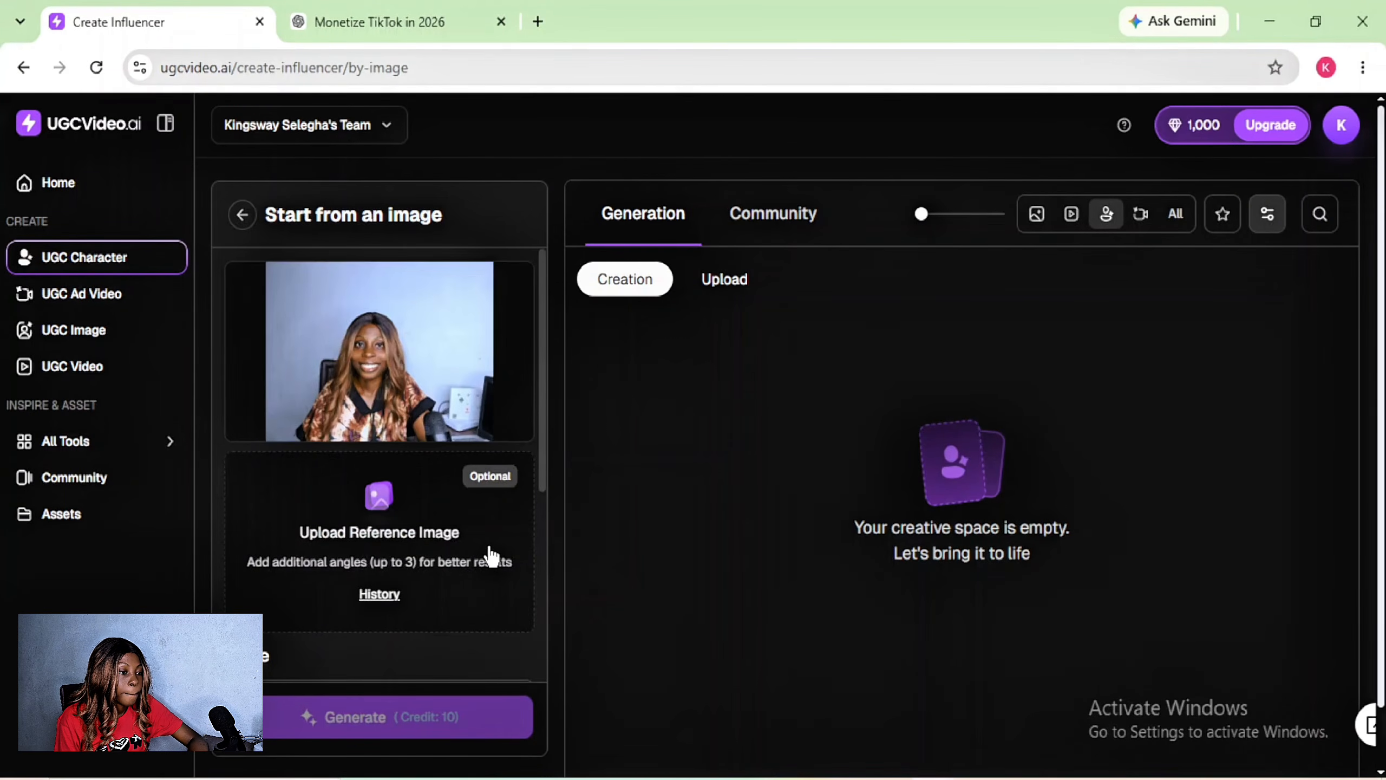
# Name the new character "My UGC Character".
pyautogui.scroll(-3, 491, 555)
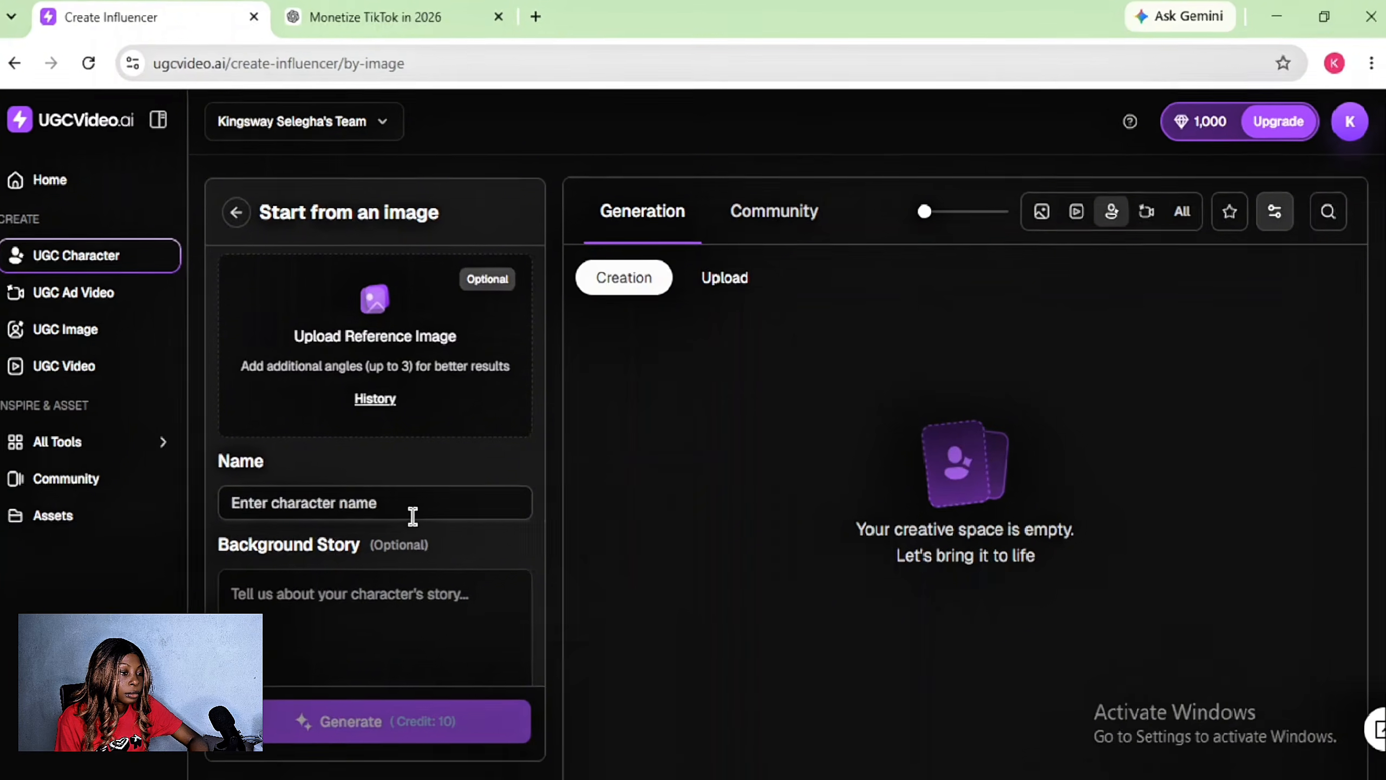
pyautogui.click(414, 515)
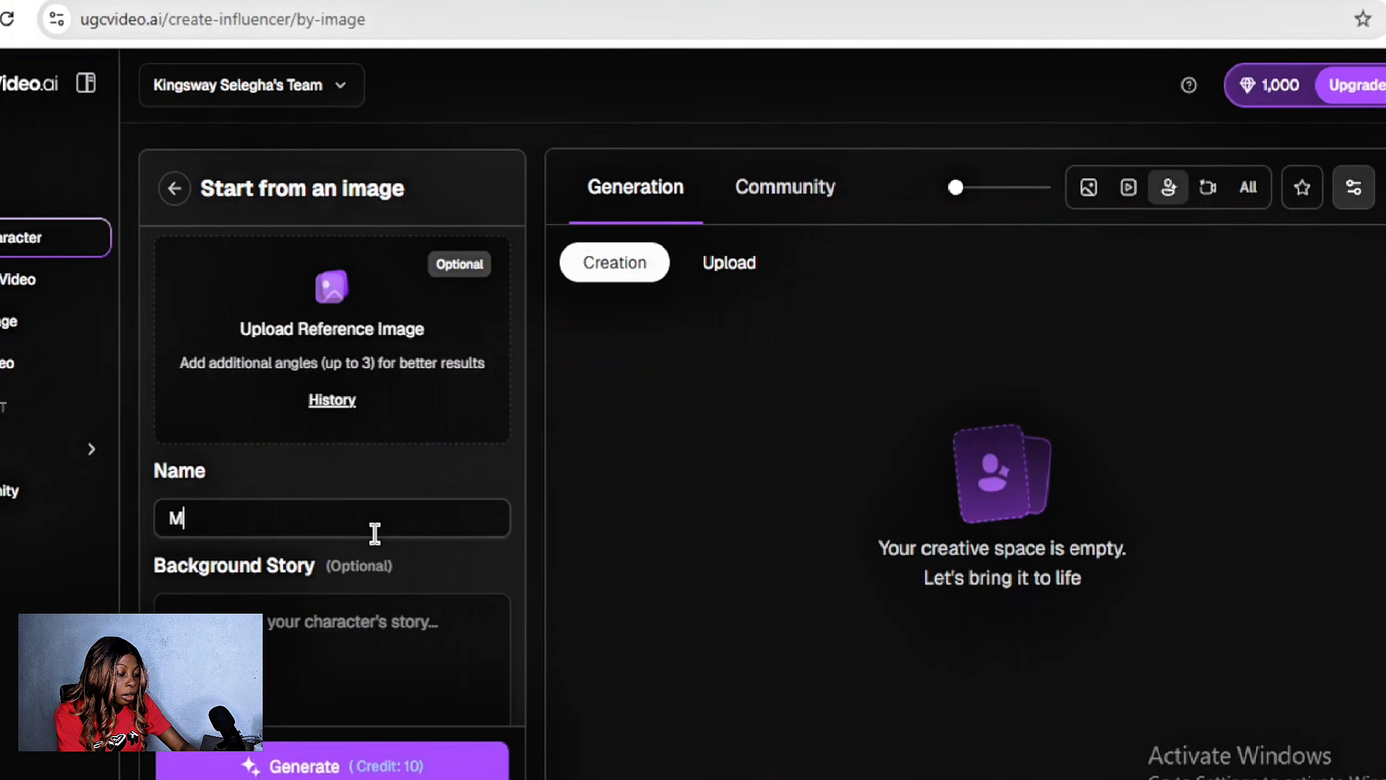
pyautogui.write('My UG')
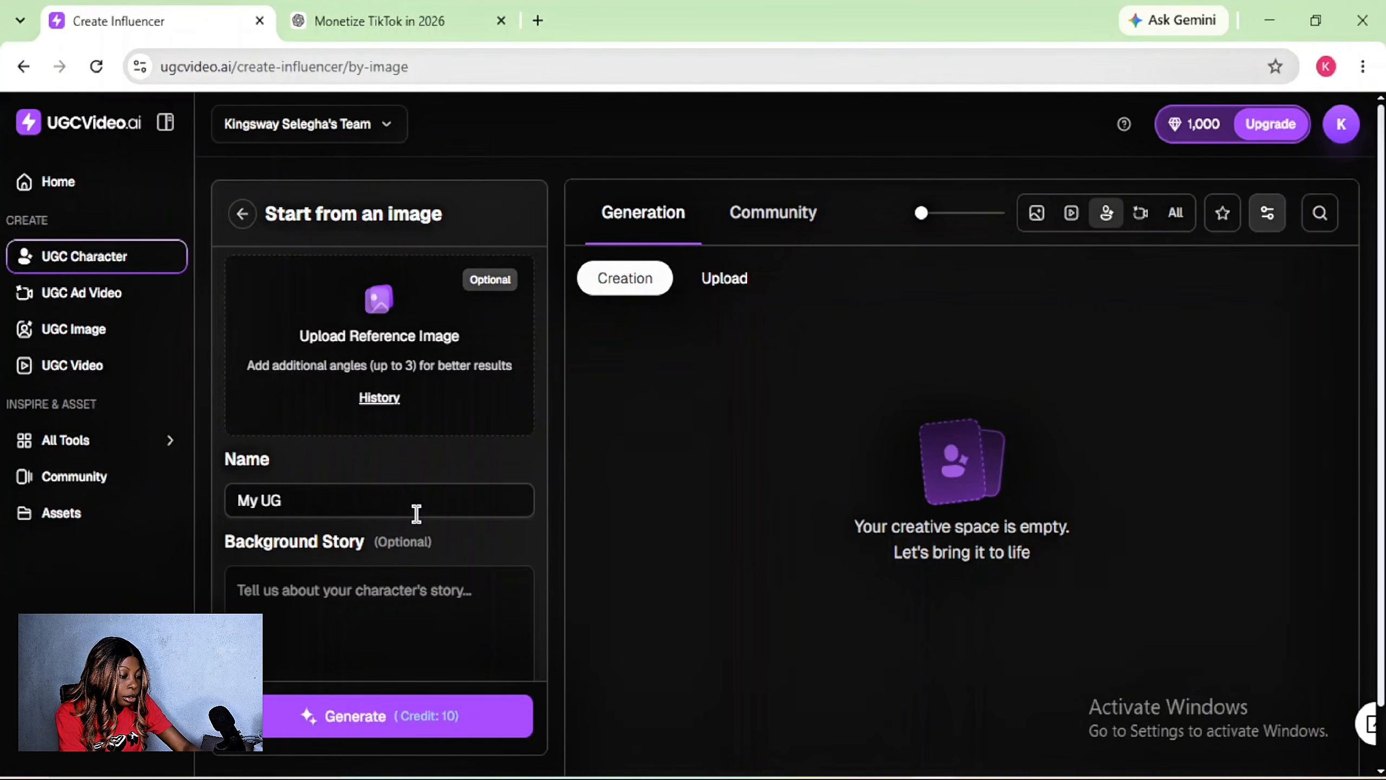
pyautogui.write('C Char')
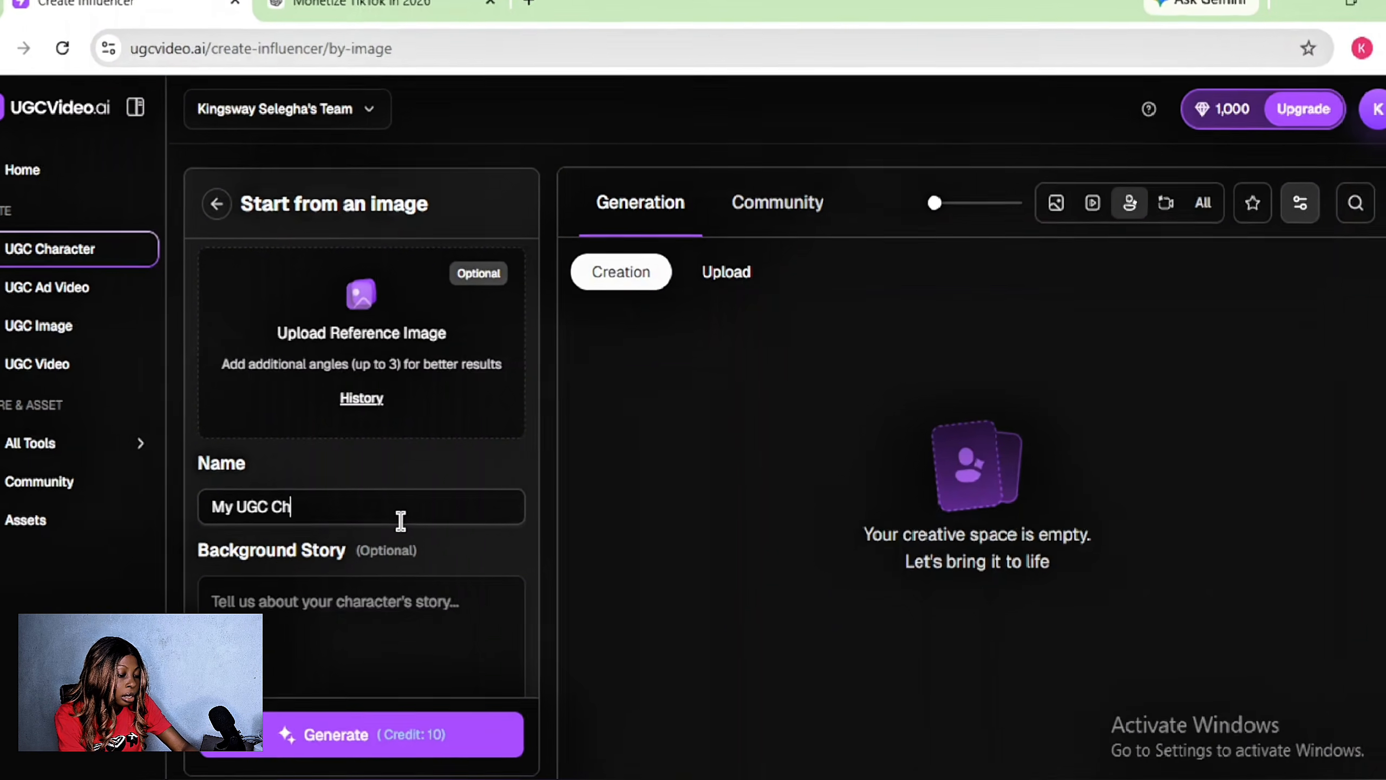
pyautogui.write('acter')
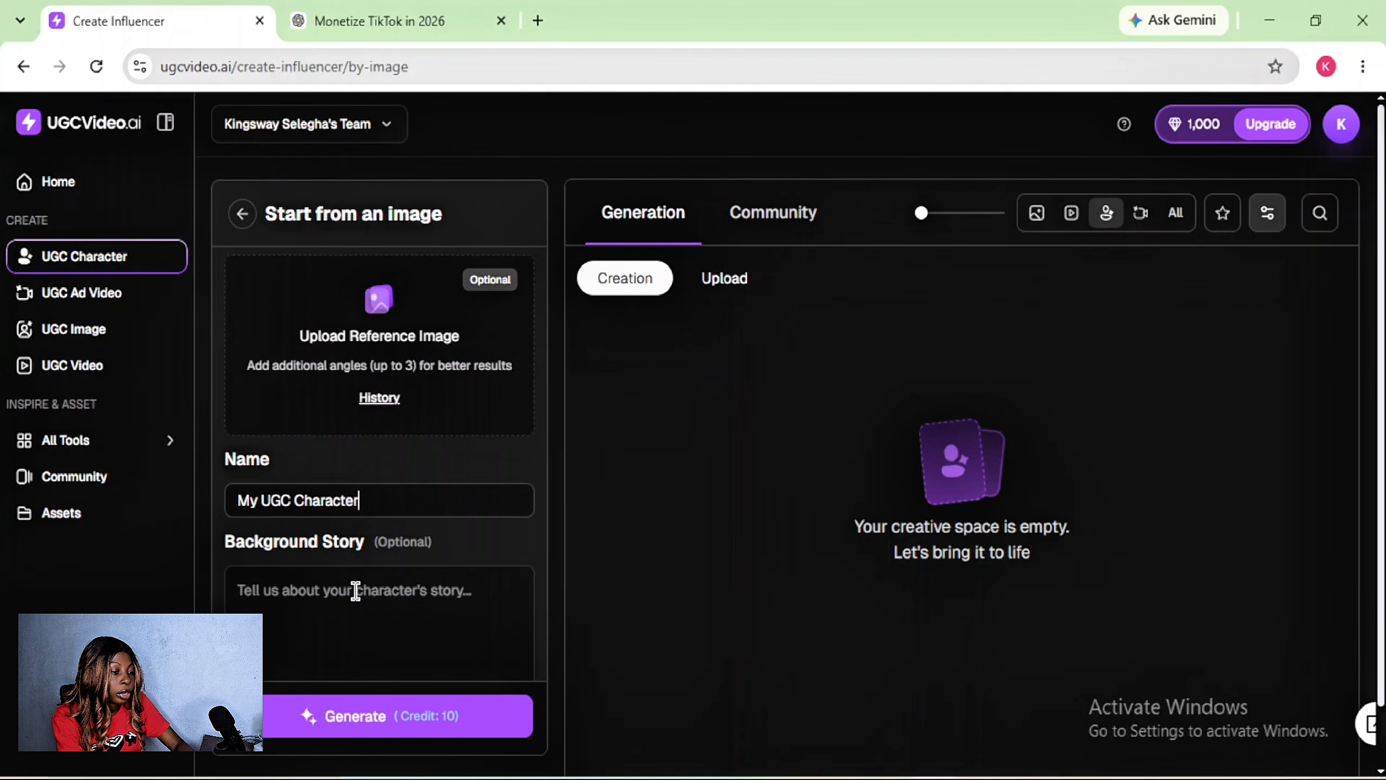
# Enter the background story "A realistic minimalist female YouTube studio" and generate the character with the GPT-Image-2 model.
pyautogui.scroll(-3, 355, 590)
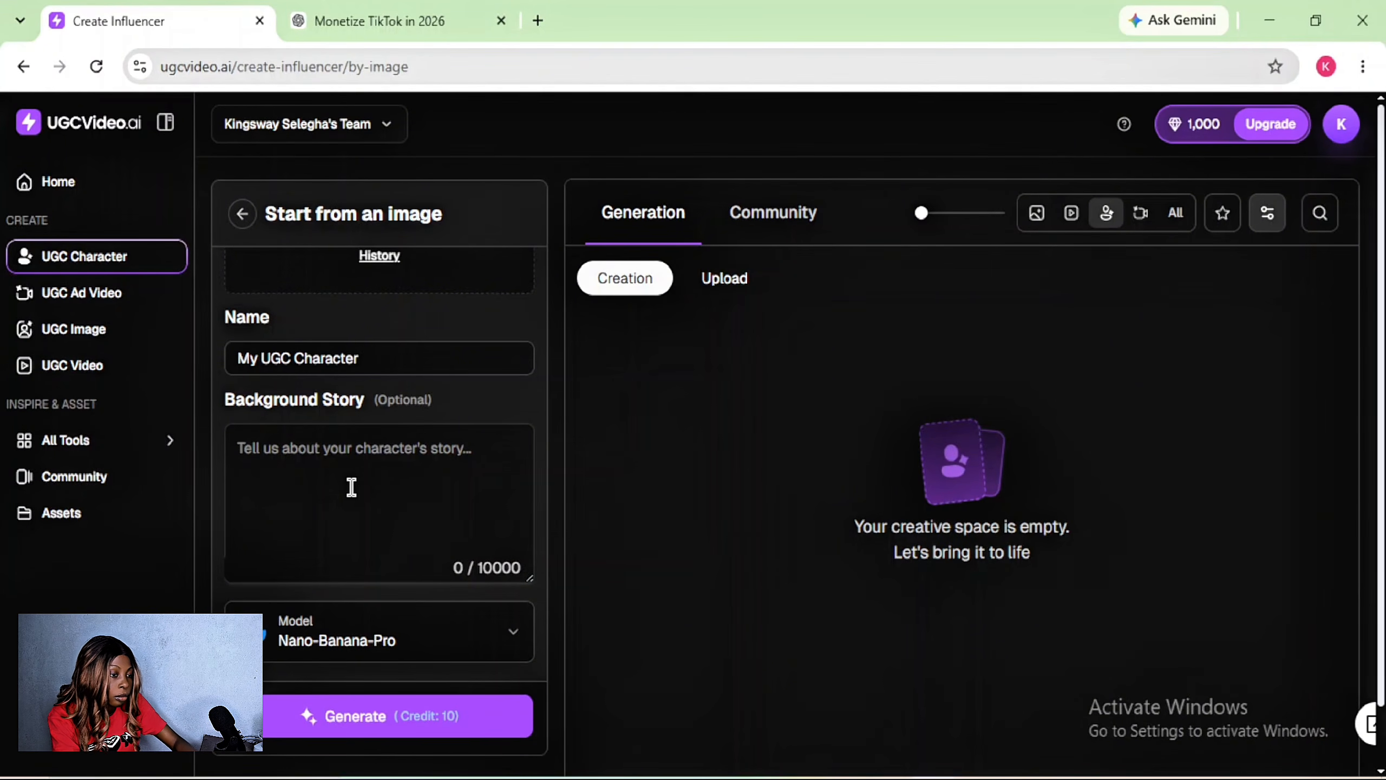
pyautogui.press('BackSpace')
pyautogui.write('realist')
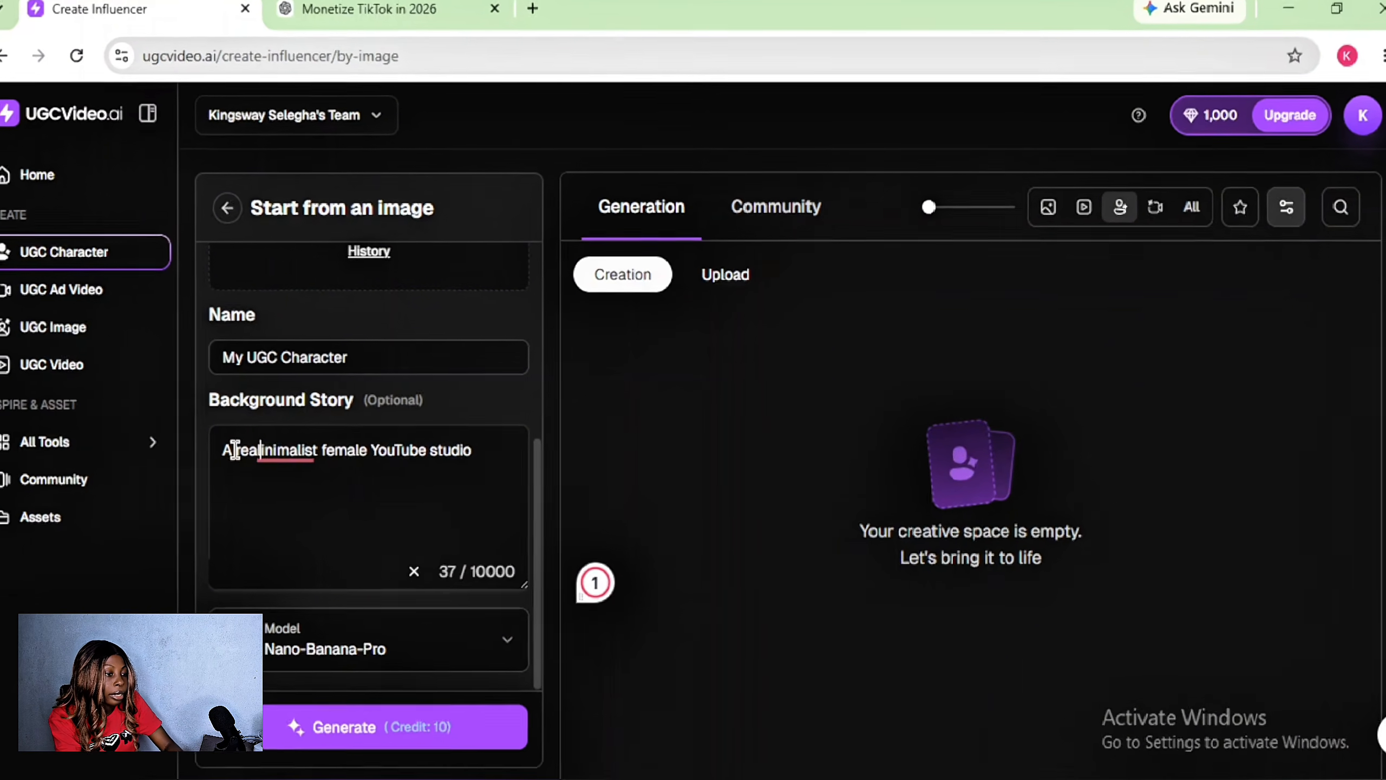
pyautogui.write('ic m')
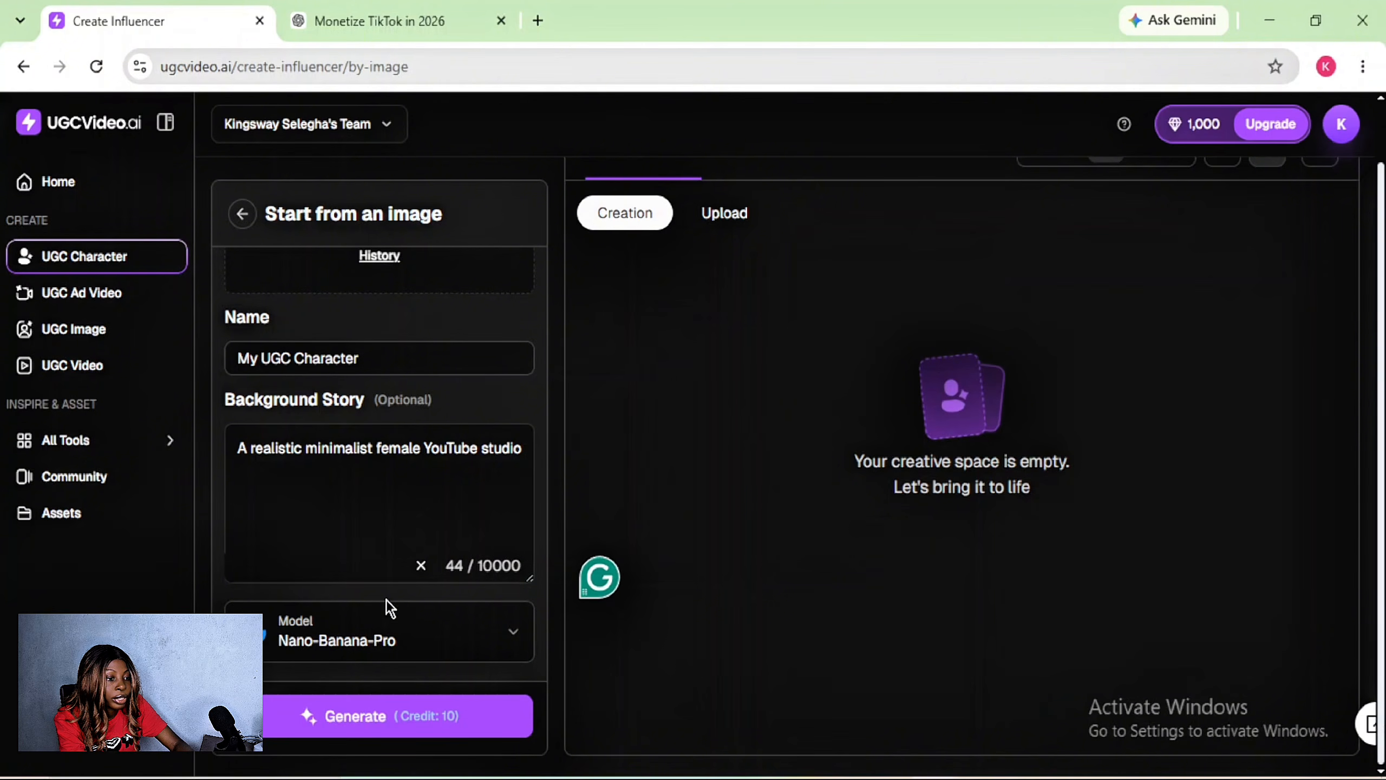
pyautogui.click(503, 640)
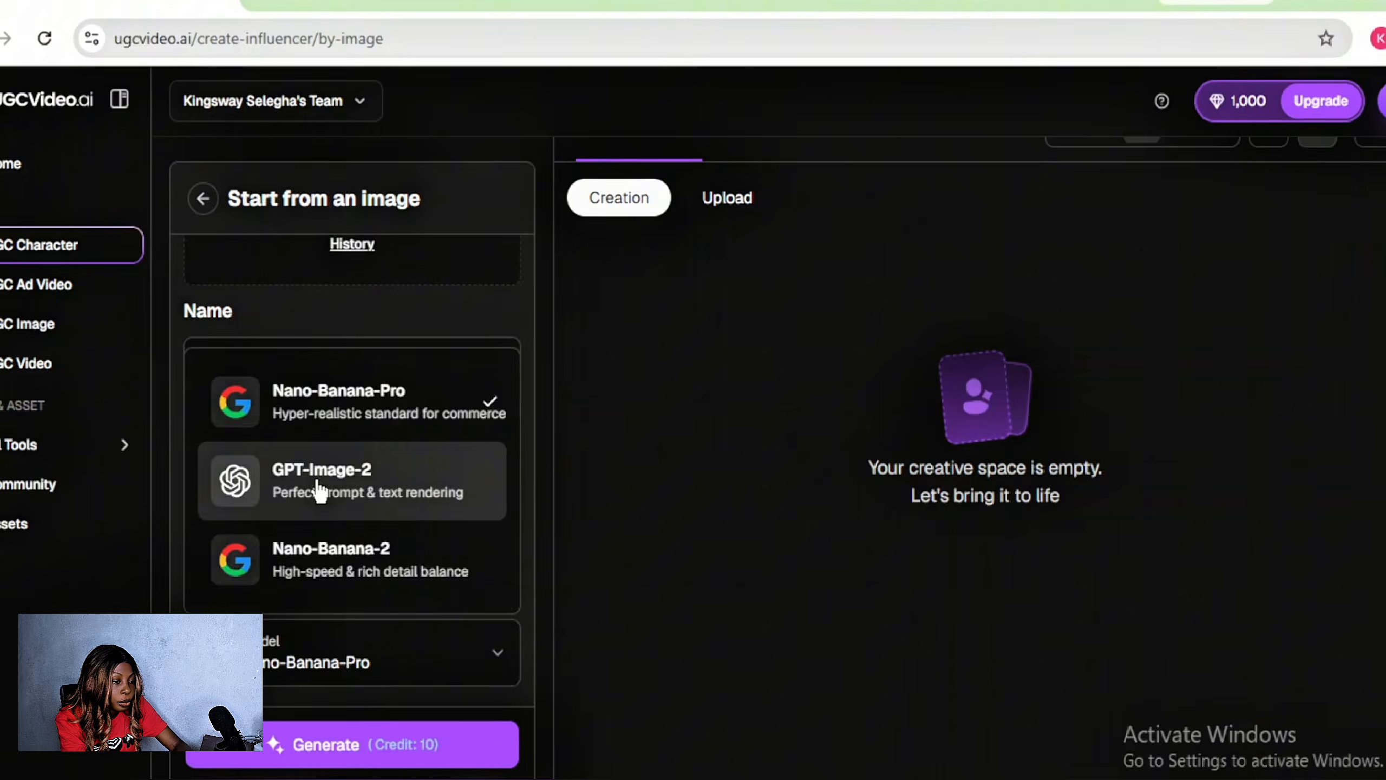
pyautogui.click(320, 491)
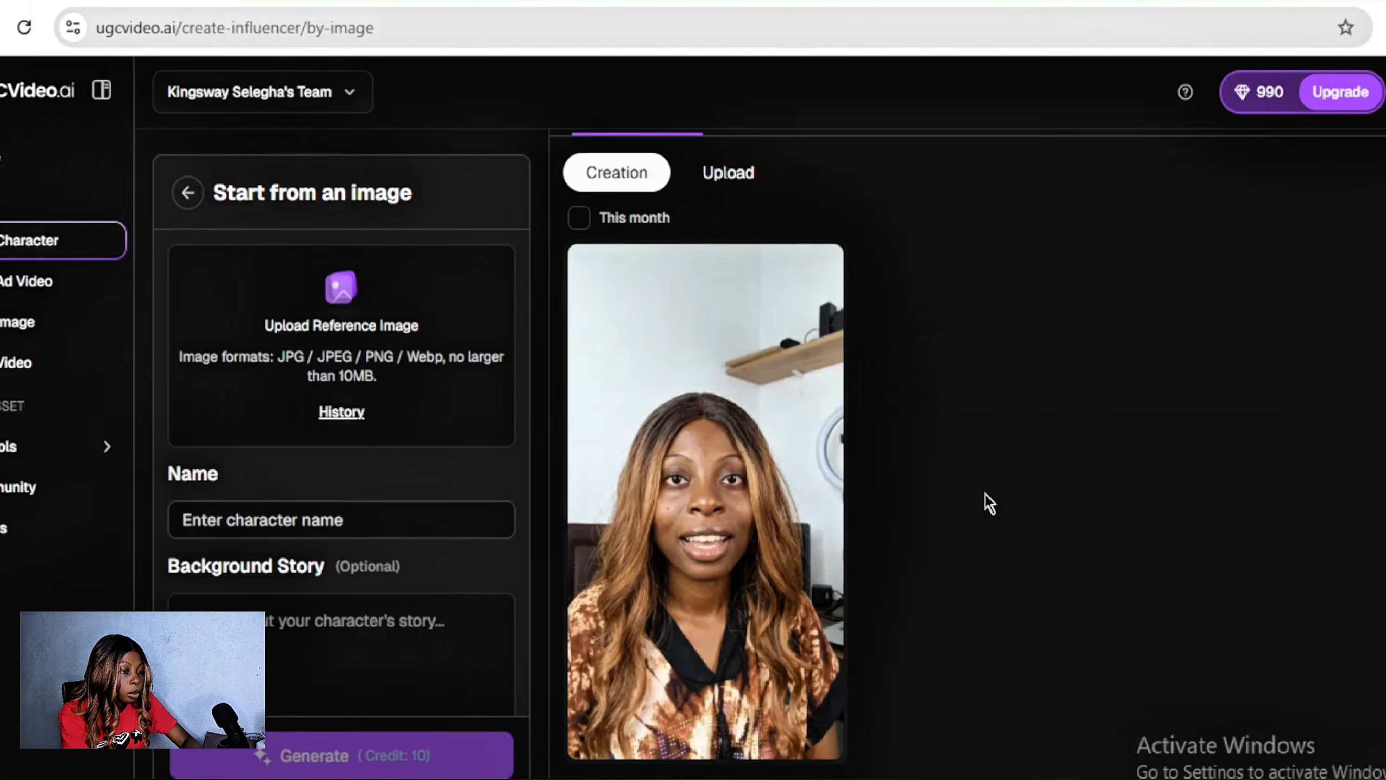
# Download the generated character image and start a Talking Video with that character.
pyautogui.scroll(-2, 985, 502)
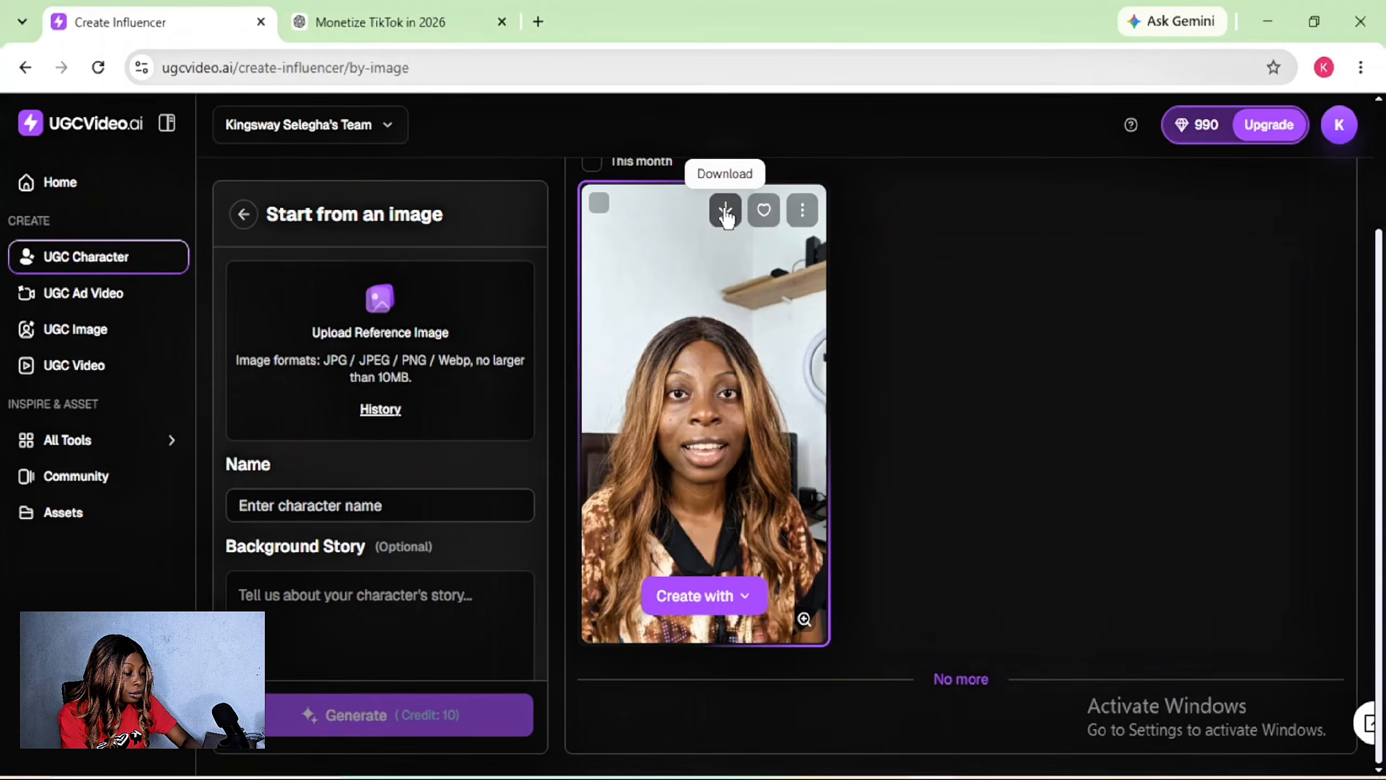
pyautogui.click(731, 182)
pyautogui.click(718, 597)
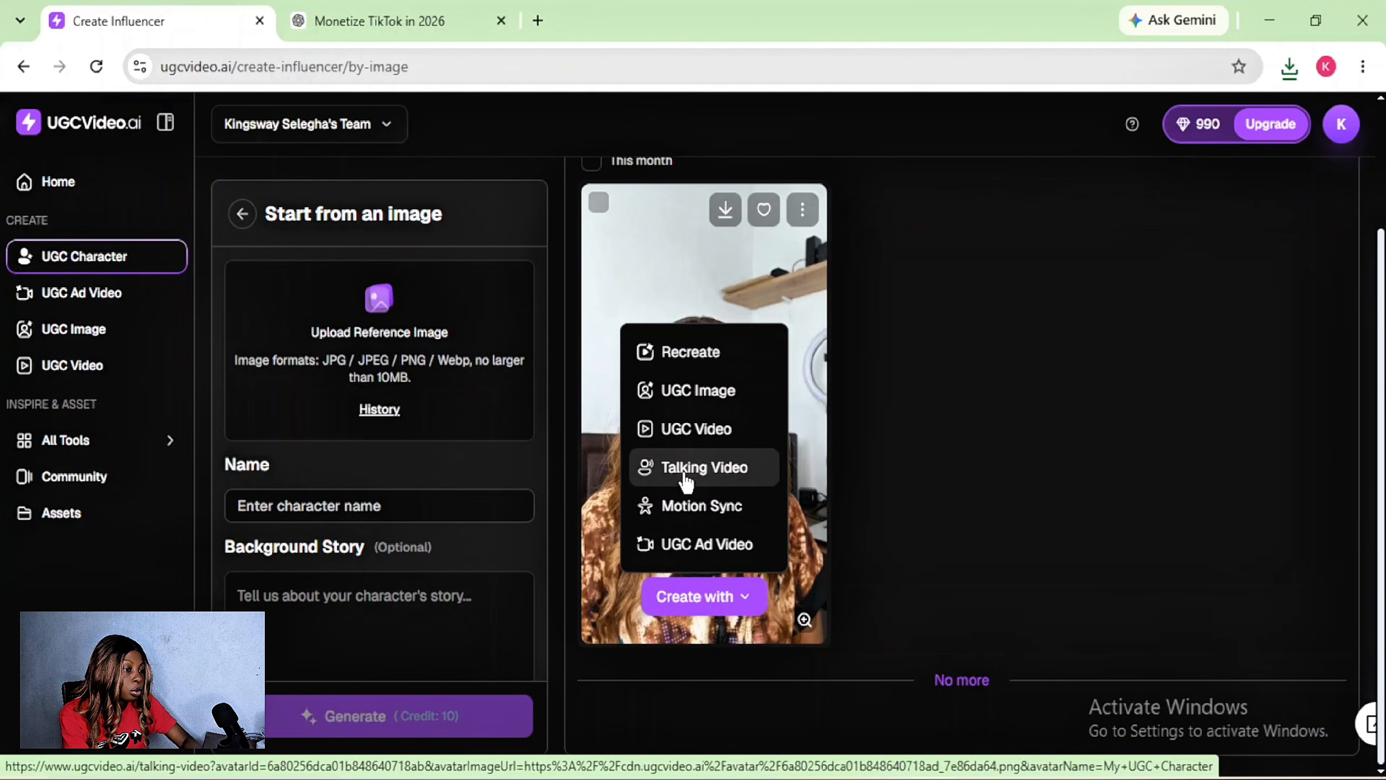
pyautogui.click(704, 469)
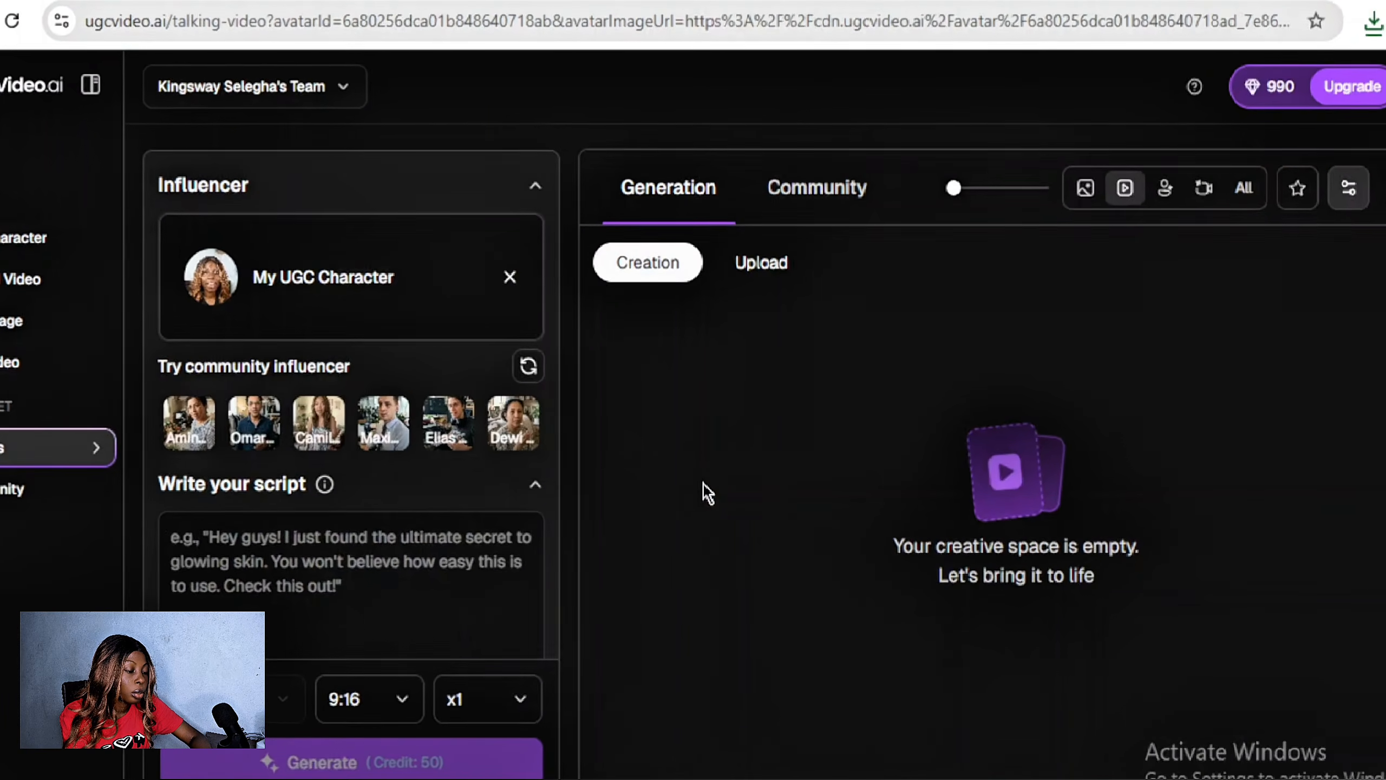
# Paste the prepared YouTube monetization script, including its speech emotion tags such as [apprehensive] and [confident], into the talking video's script.
pyautogui.click(276, 628)
pyautogui.hotkey('ctrl', 'v')
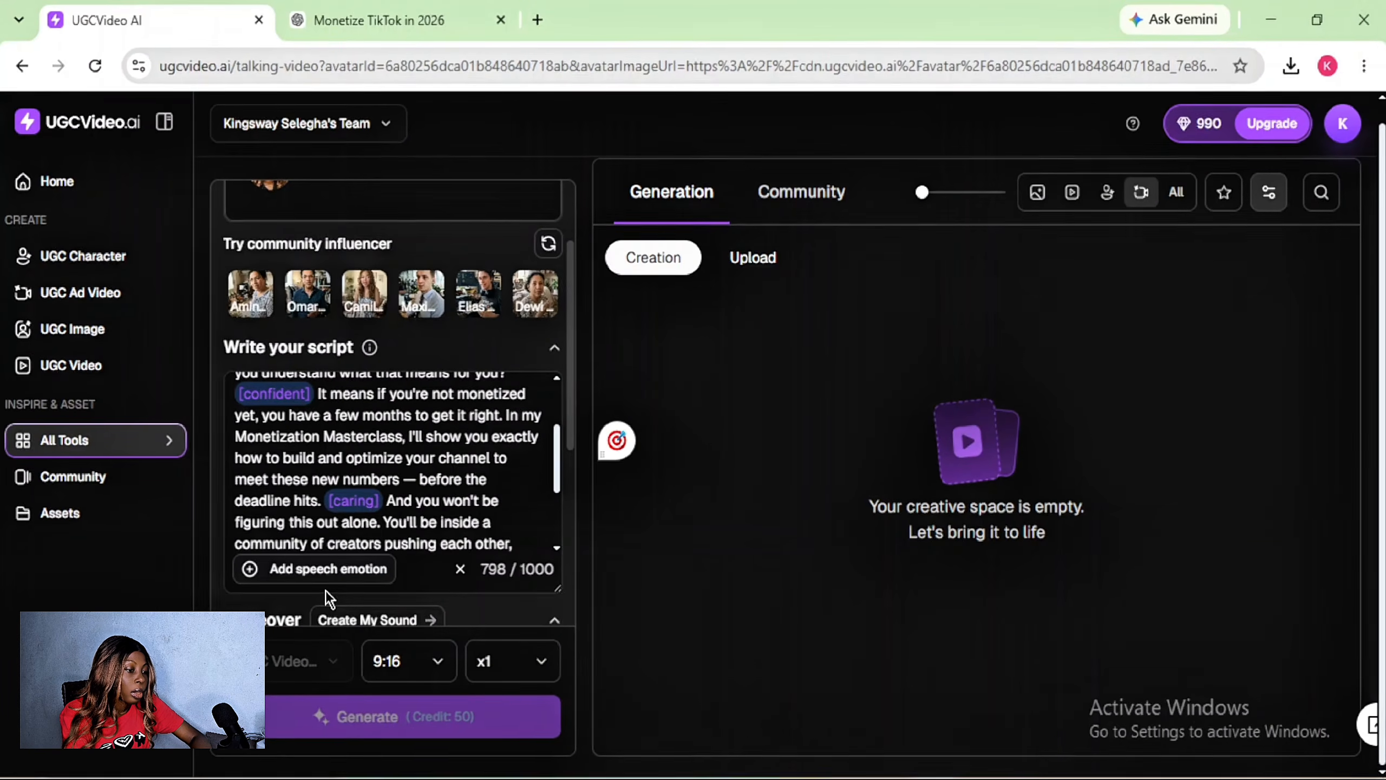
pyautogui.hotkey('ctrl', 'Home')
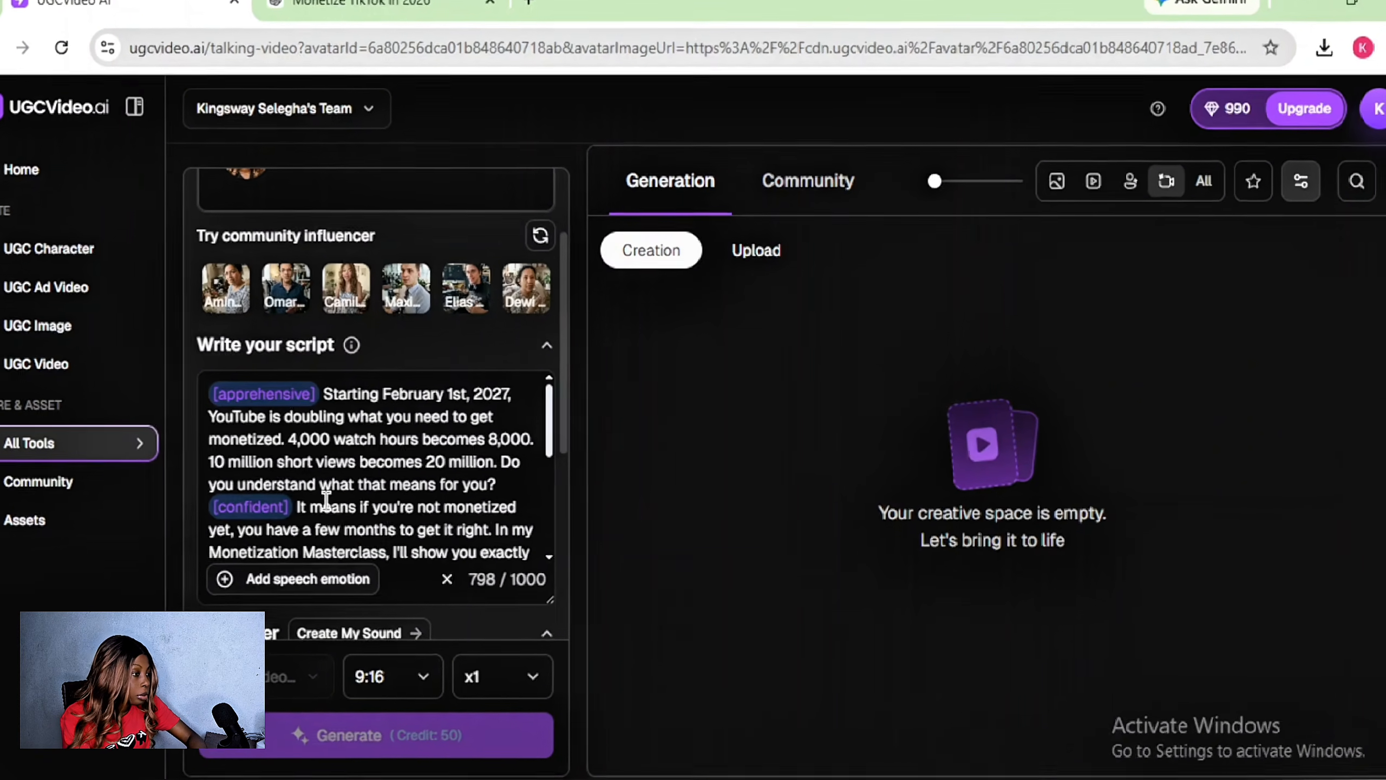
# Copy the whole script and open ElevenLabs Text to Speech in a new browser tab through elevenlabs.io/app/home.
pyautogui.hotkey('ctrl', 'a')
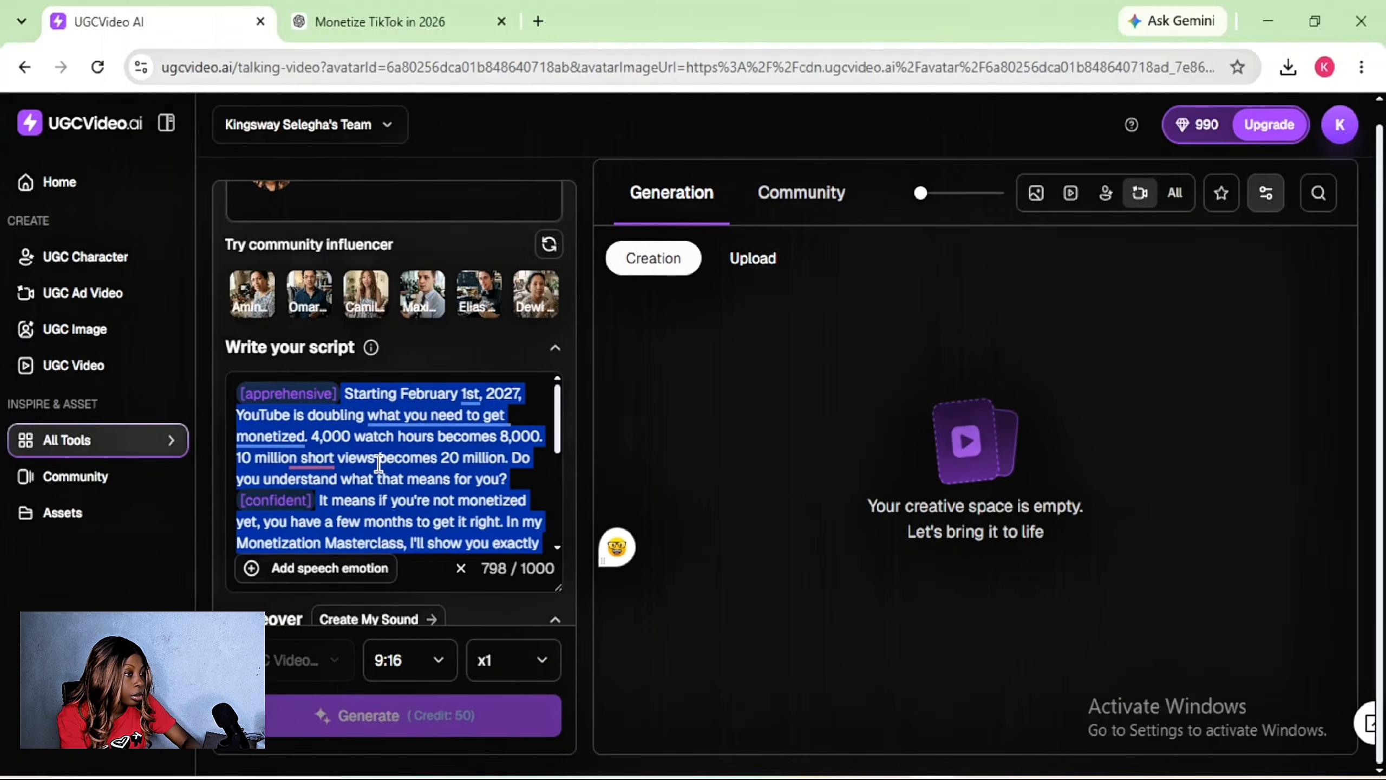
pyautogui.click(539, 20)
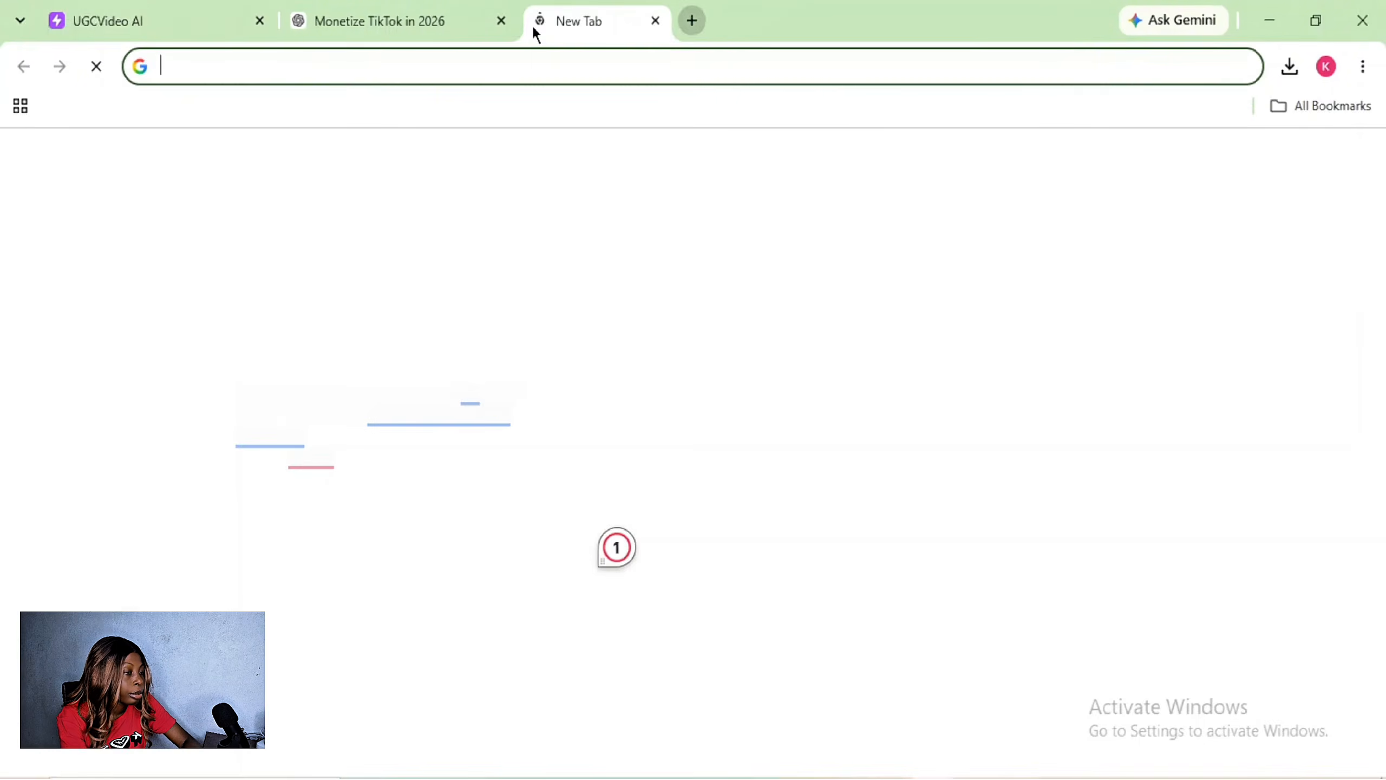
pyautogui.write('elevenlabs.io/app/home')
pyautogui.press('Return')
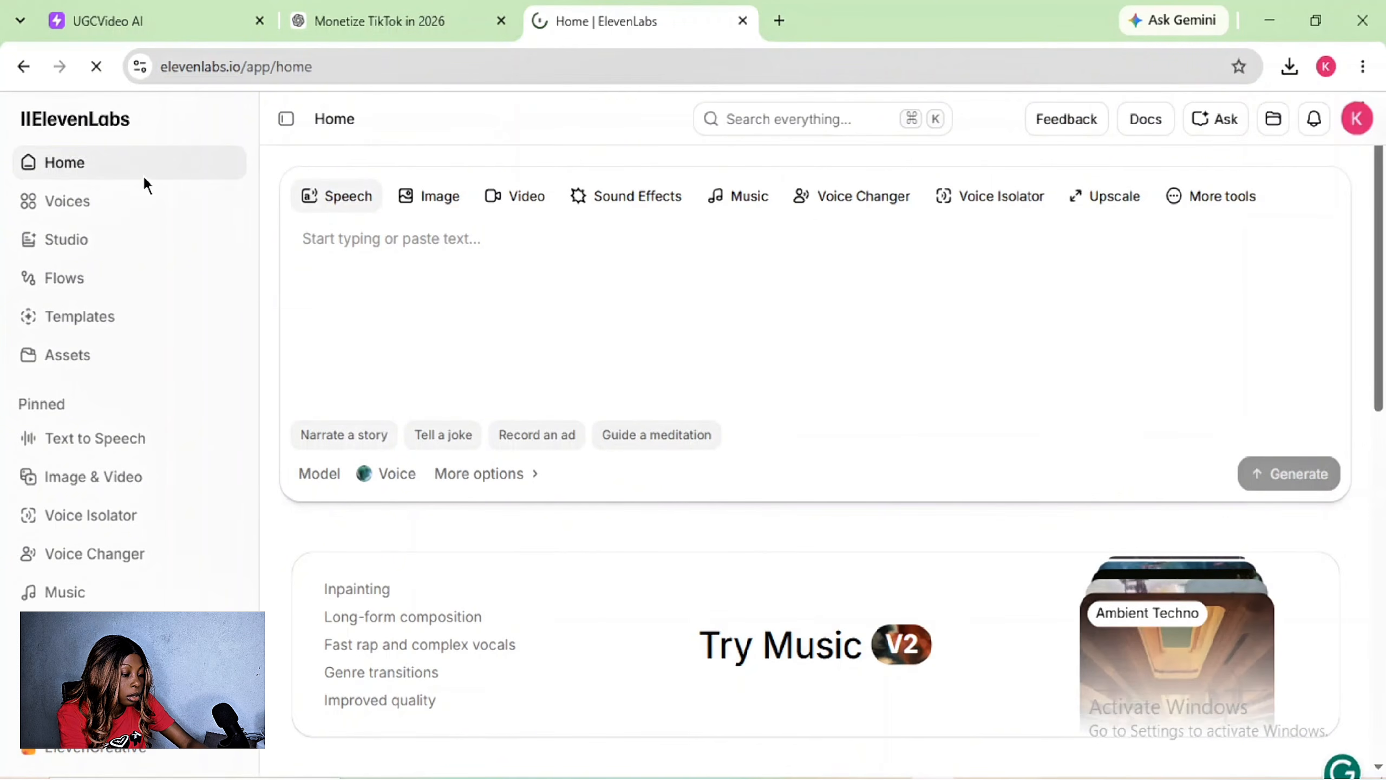
pyautogui.click(115, 437)
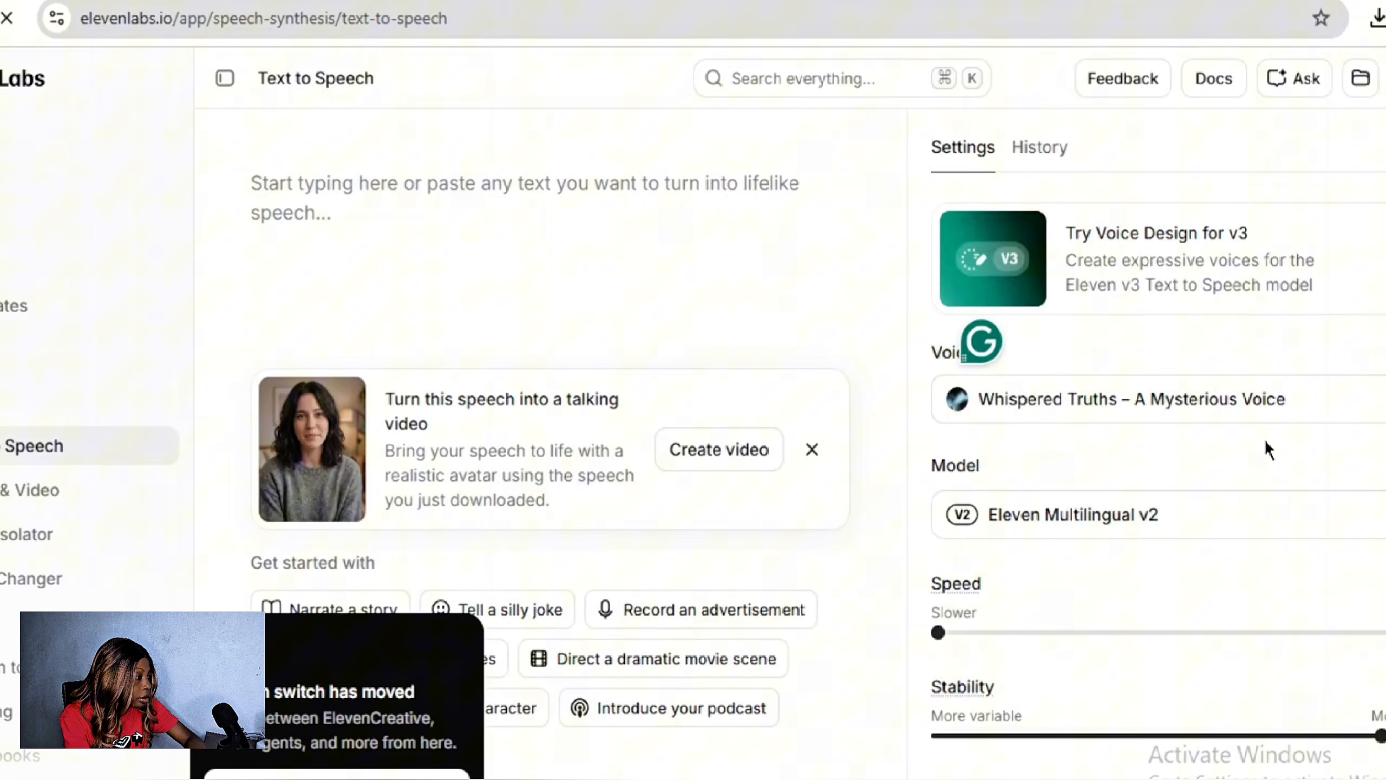
# Set the speech voice to the user's own custom voice, filtering the saved voices to those created by Me.
pyautogui.click(1336, 401)
pyautogui.write('death')
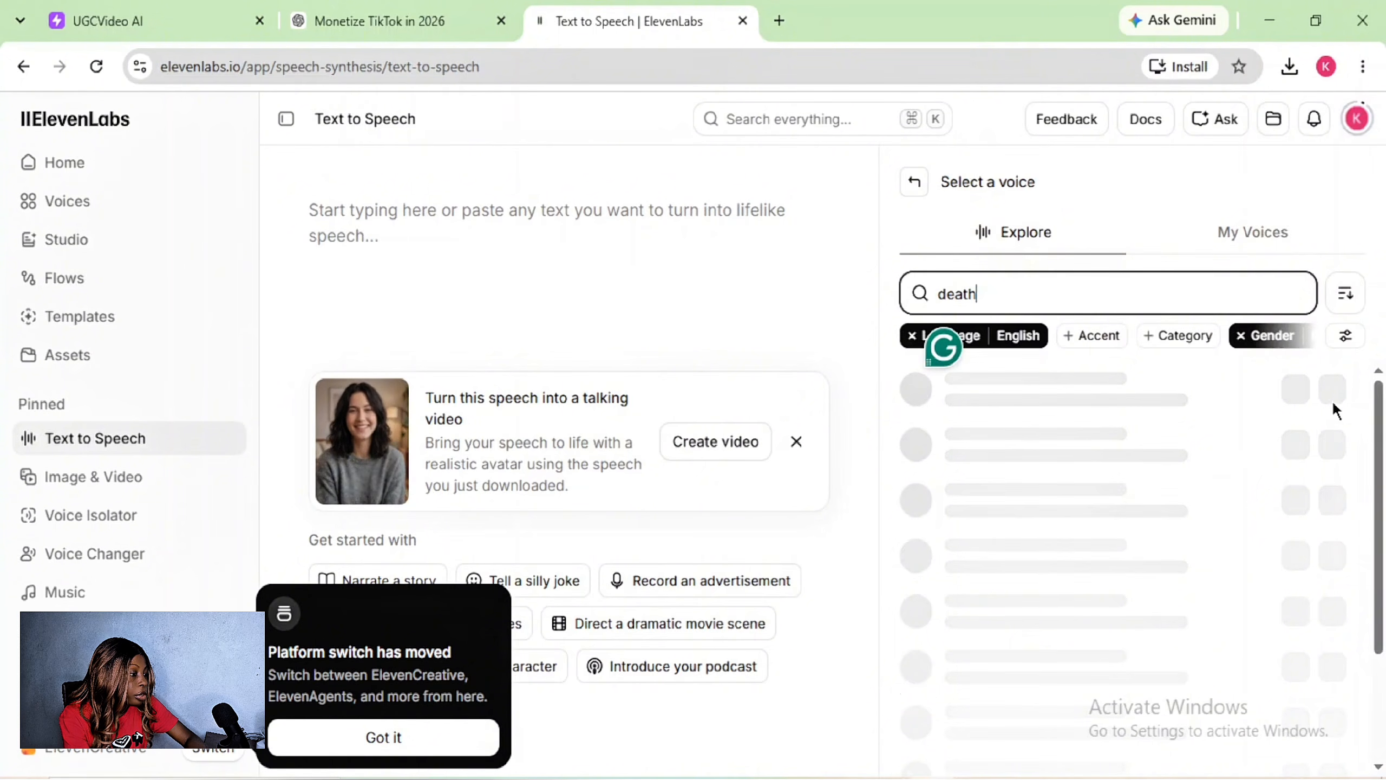
pyautogui.click(1252, 232)
pyautogui.click(1063, 335)
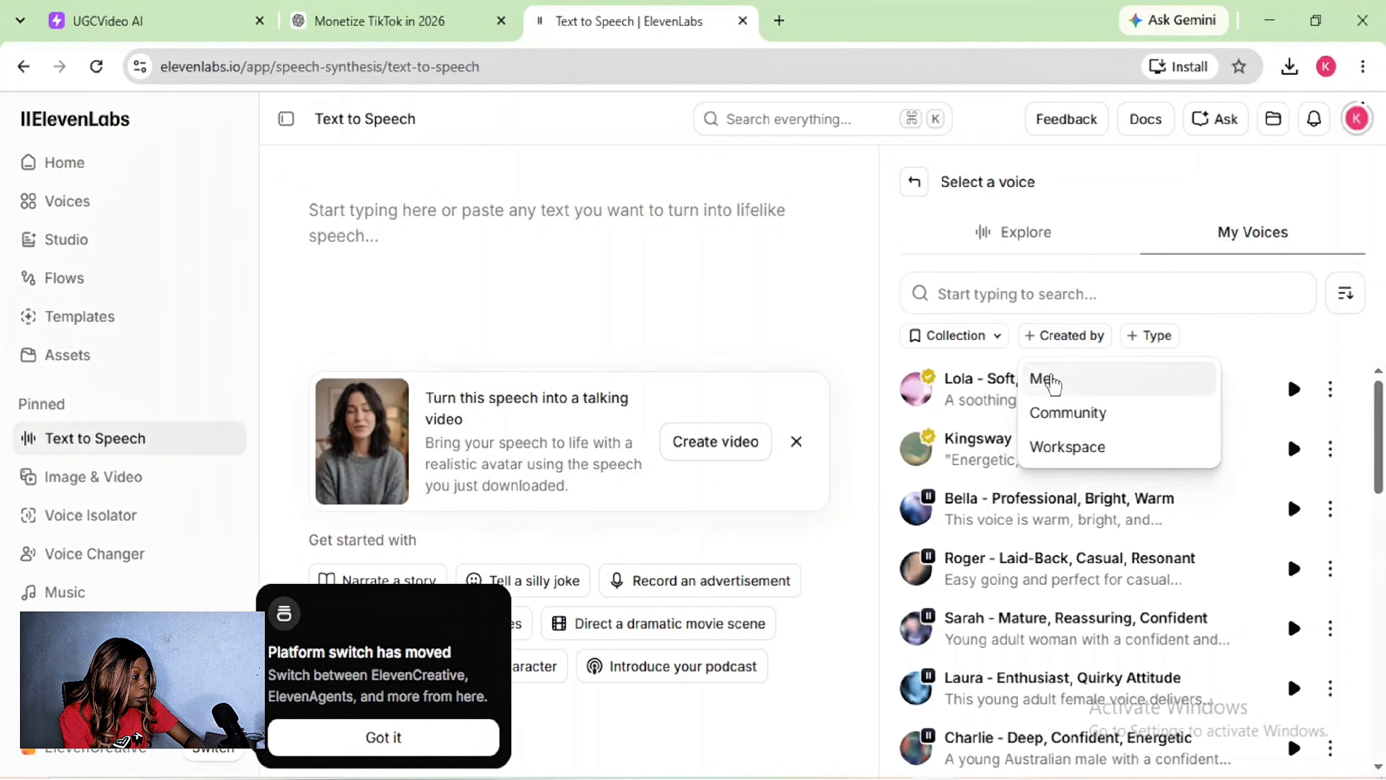
pyautogui.click(1042, 378)
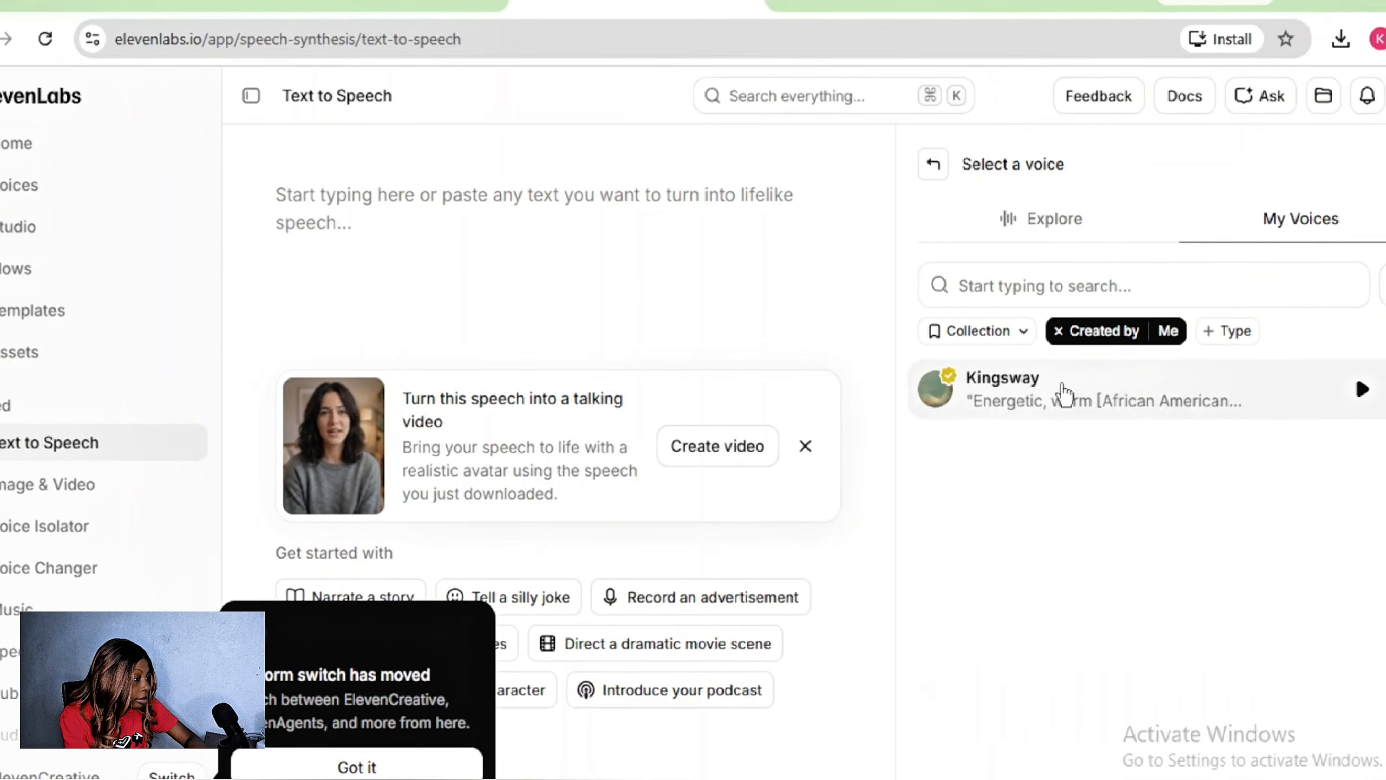
pyautogui.click(1082, 408)
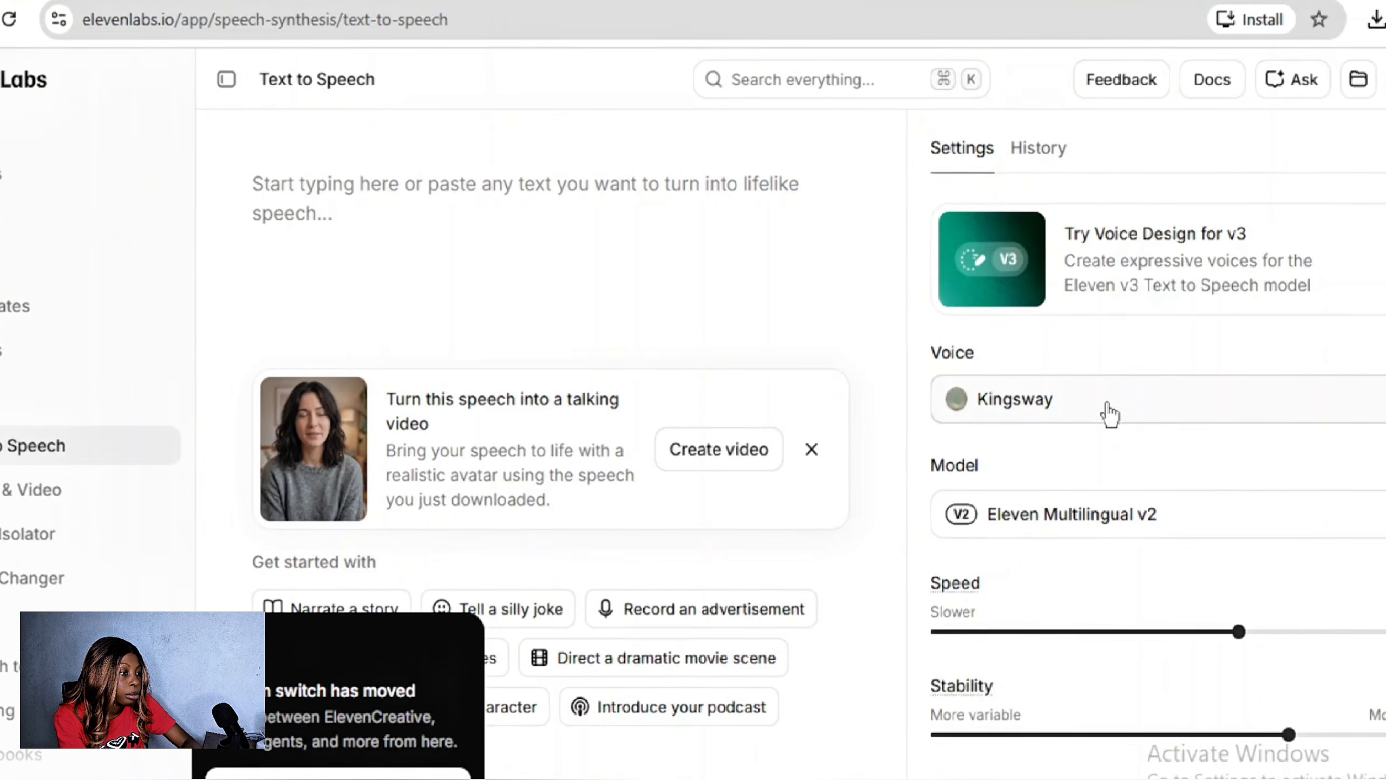
# Enter the script starting "Starting February 1st, 2027, YouTube is doubling what you need to get monetized" without emotion tags, generate the speech and pause playback.
pyautogui.click(453, 186)
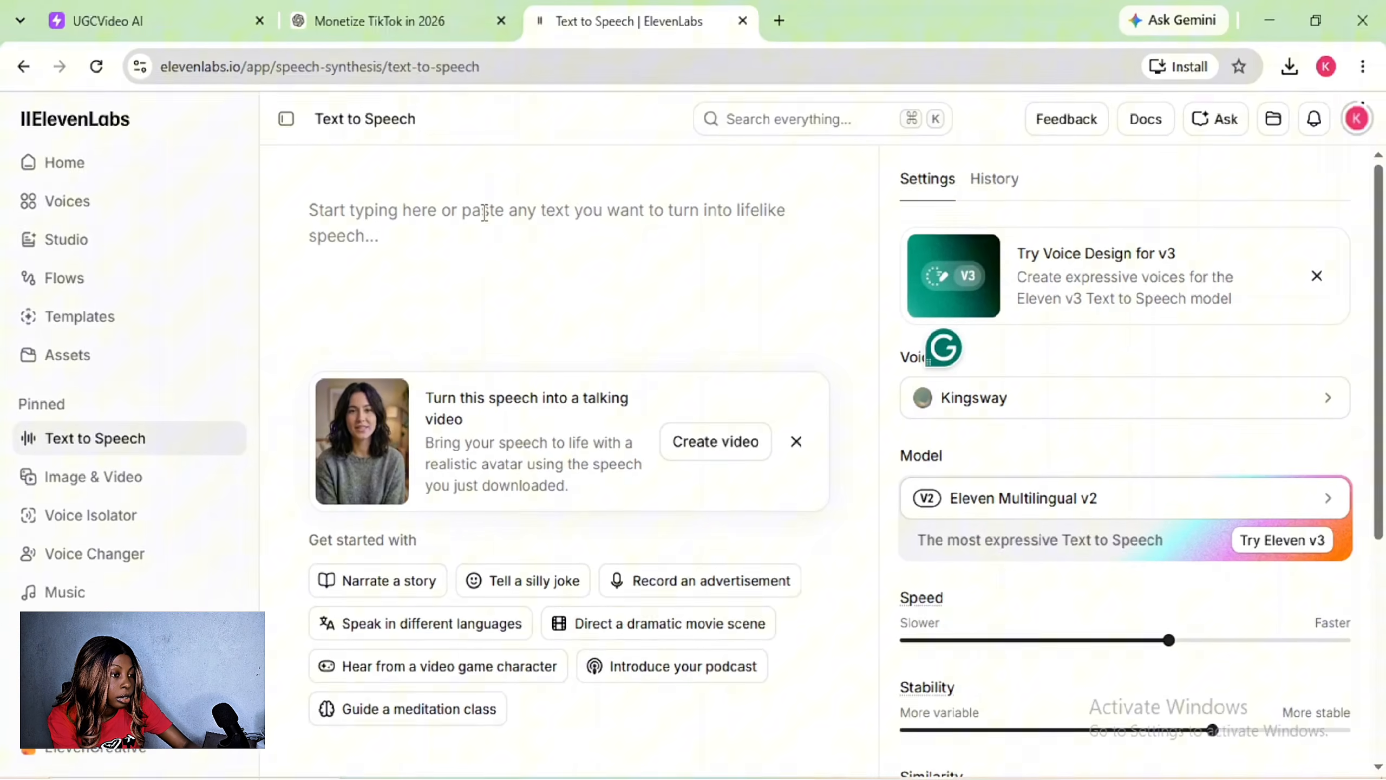
pyautogui.write("Starting February 1st, 2027, YouTube is doubling what you need to get monetized. 4,000 watch hours becomes 8,000. 10 million short views becomes 20 million. Do you understand what that means for you?  It means if you're not monetized yet, you have a few months to get it right. In my Monetization Masterclass, I'll show you exactly how to build and optimize your channel to meet these new numbers — before the deadline hits.  And you won't be figuring this out alone. You'll be inside a community of creators pushing each other, sharing what's working, holding each other accountable — every single day.  Don't wait till February to panic. Tap the link, join the WhatsApp community, and let's get you monetized — together. I'm here for you as your coach.")
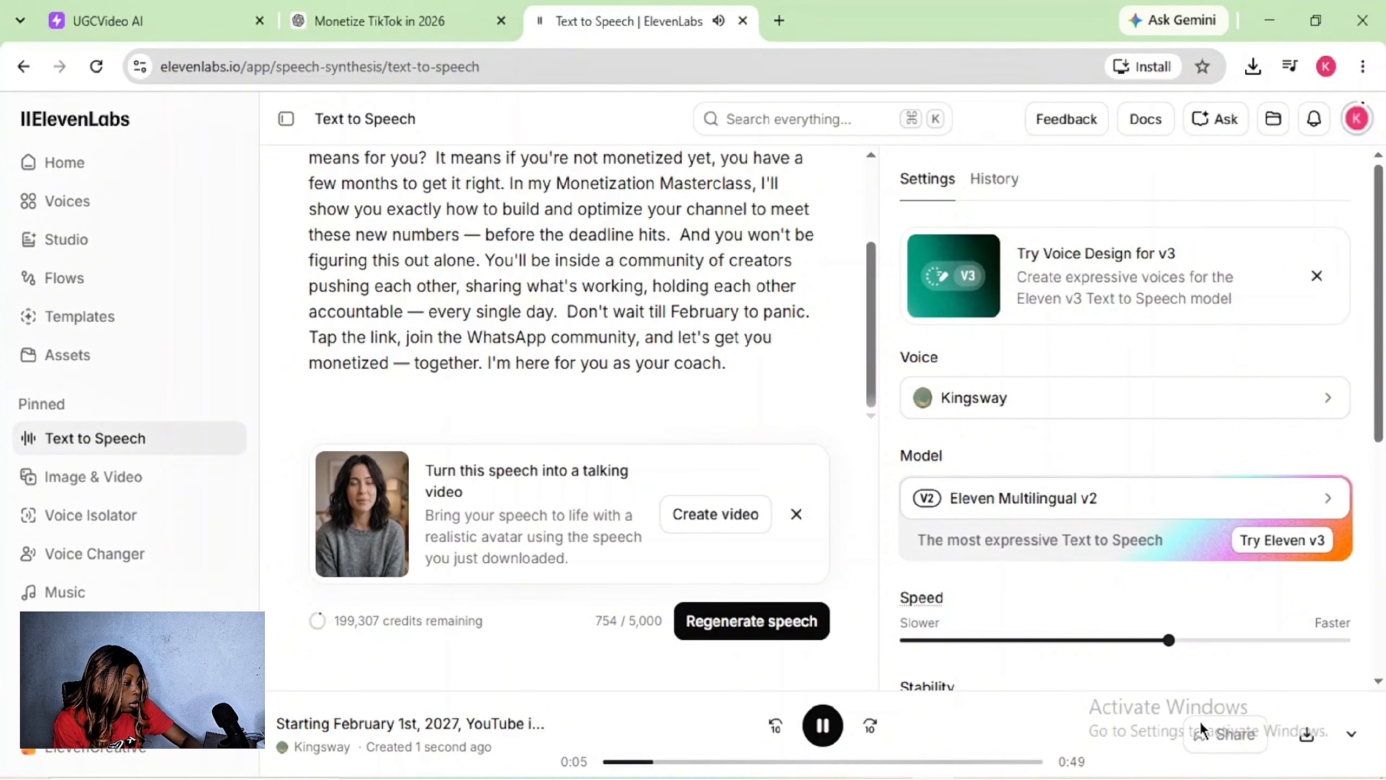
pyautogui.press('space')
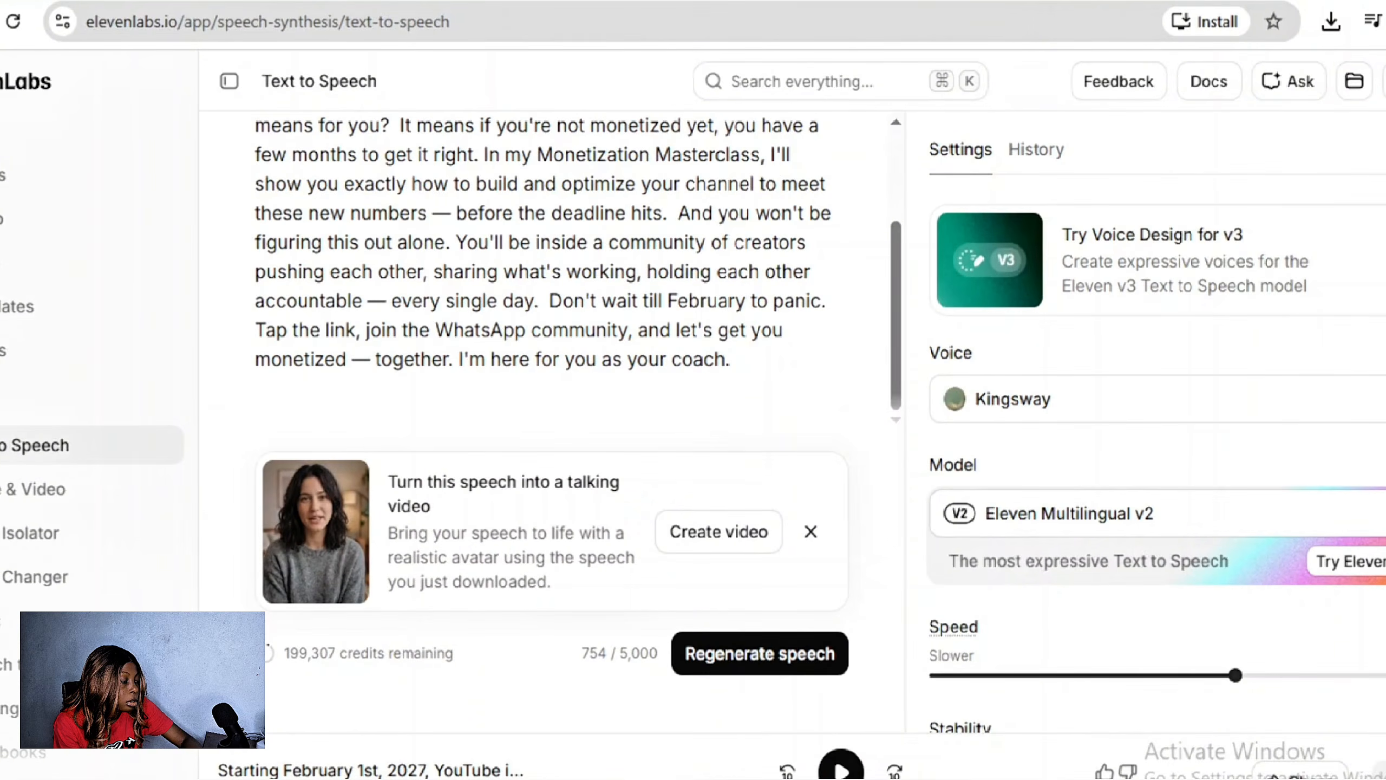
# Download the generated speech as an MP3, return to UGCVideo.ai and open the talking video's voice selection.
pyautogui.click(1335, 19)
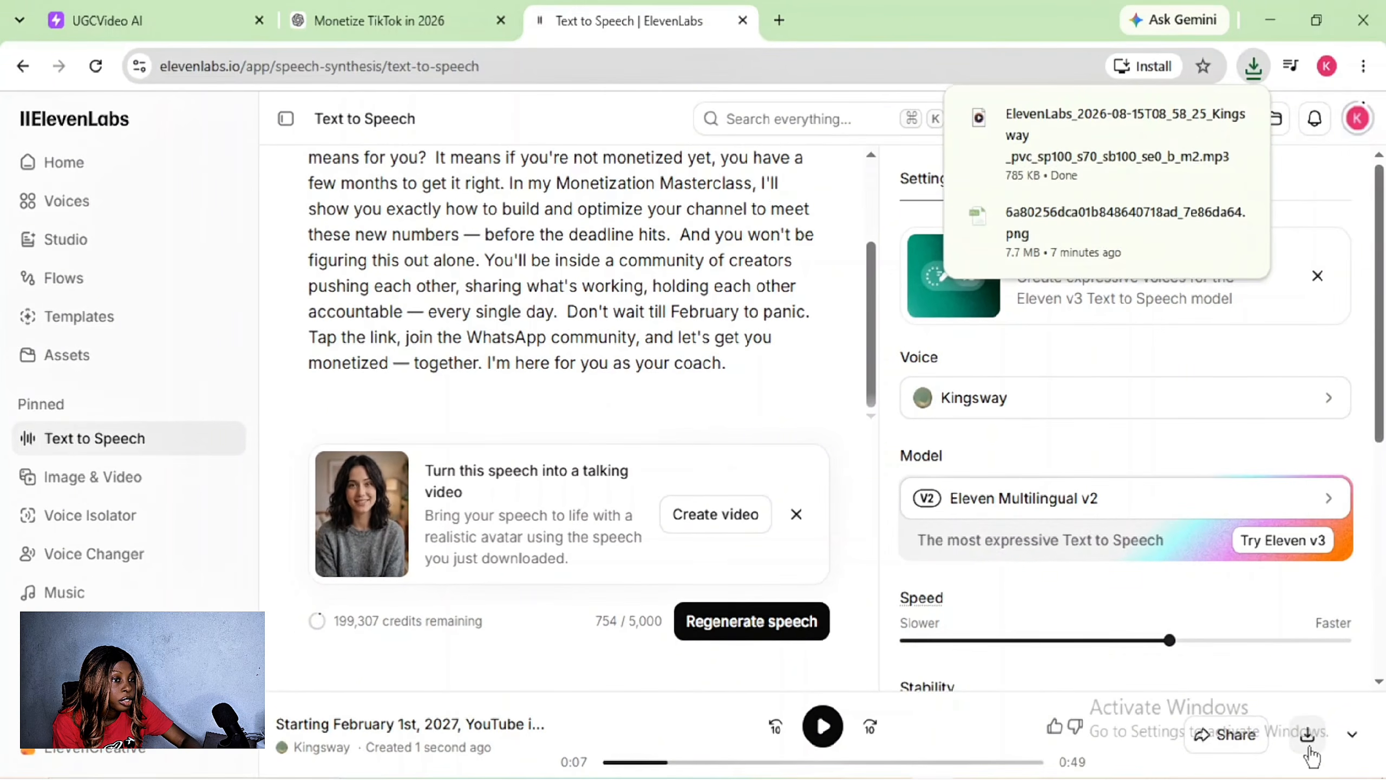
pyautogui.click(151, 24)
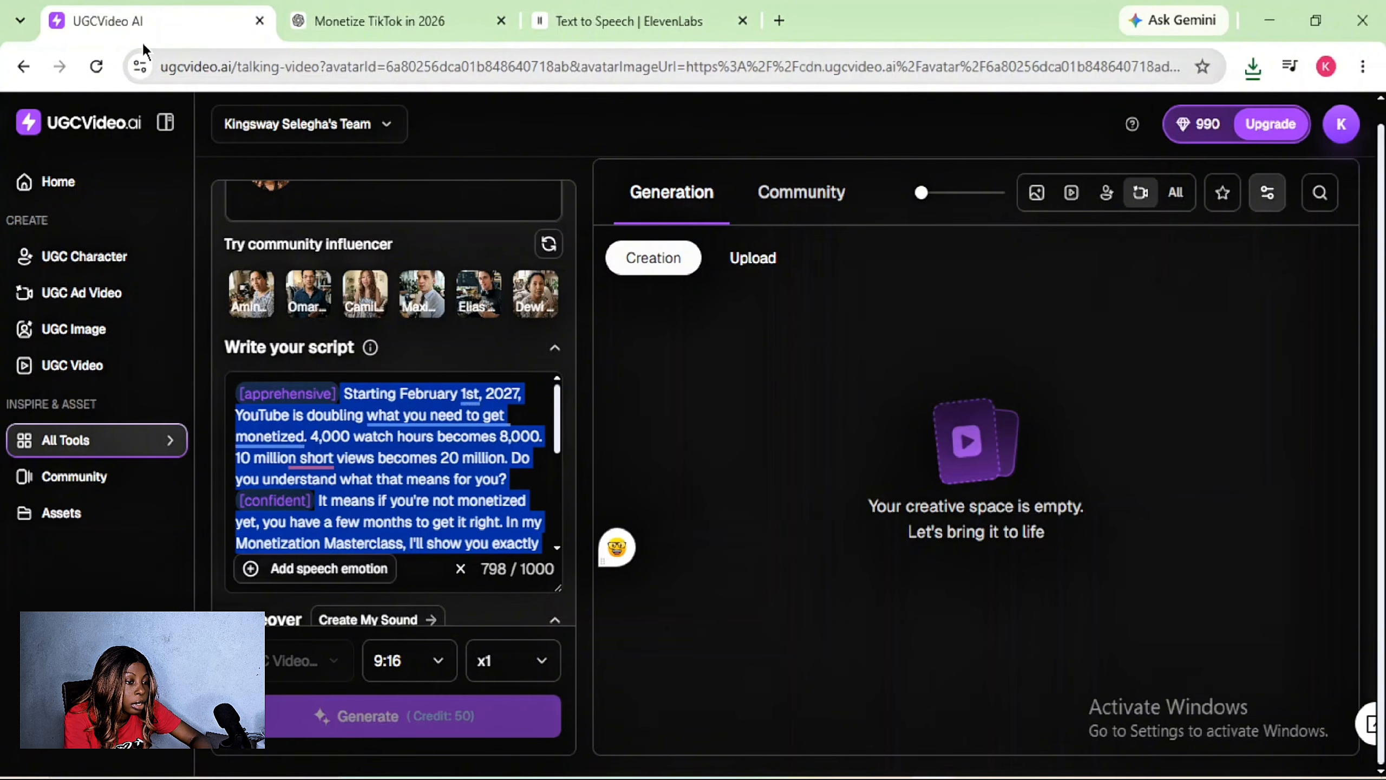
pyautogui.click(461, 476)
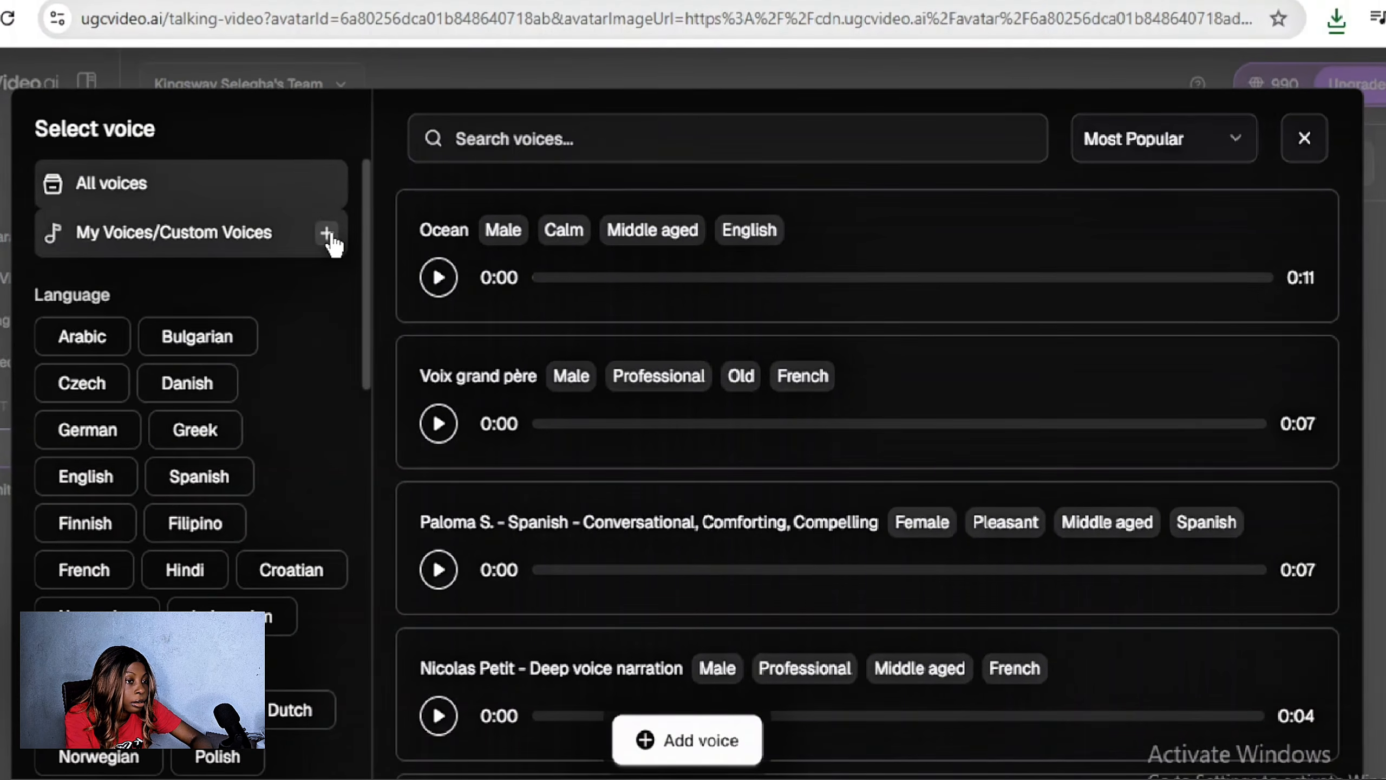
# Upload the downloaded ElevenLabs MP3 as a custom voiceover and select it as the talking video's voice.
pyautogui.click(329, 234)
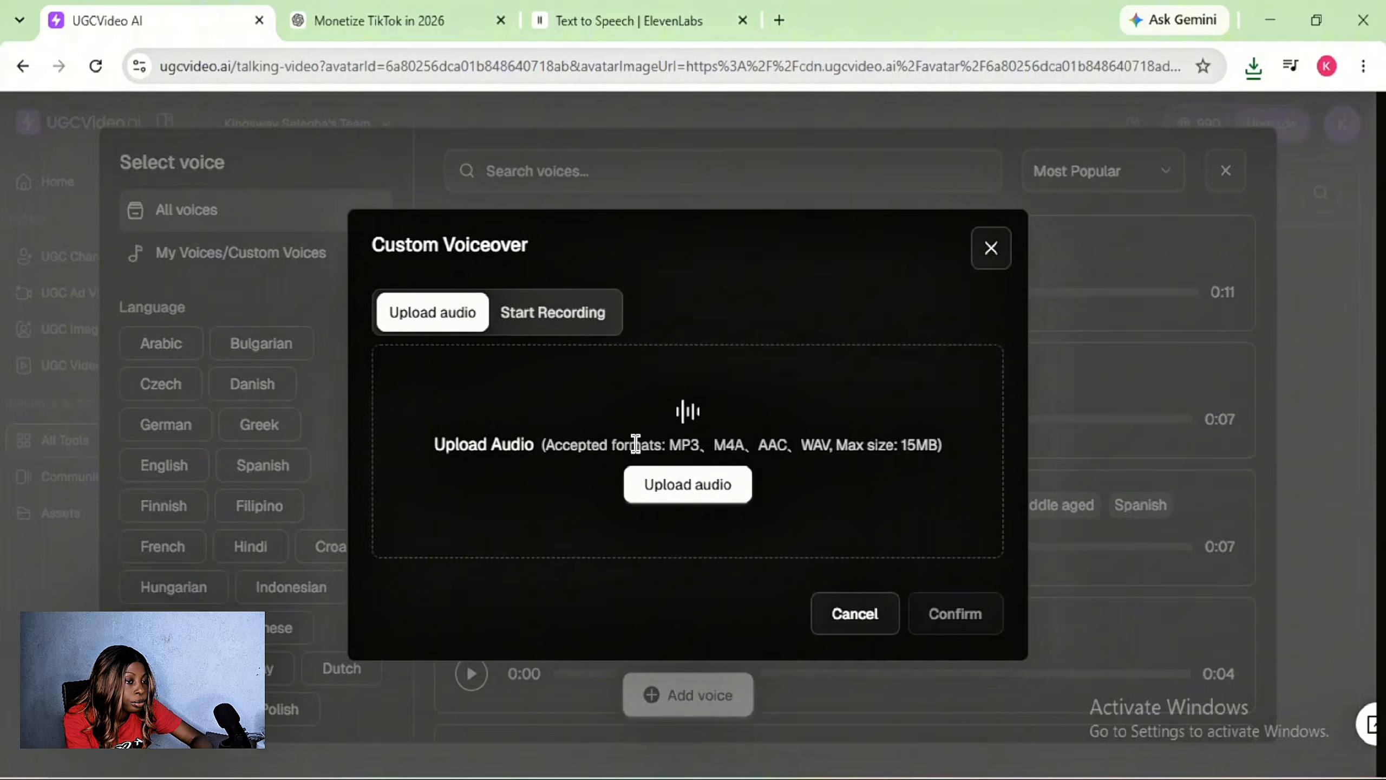
pyautogui.click(671, 490)
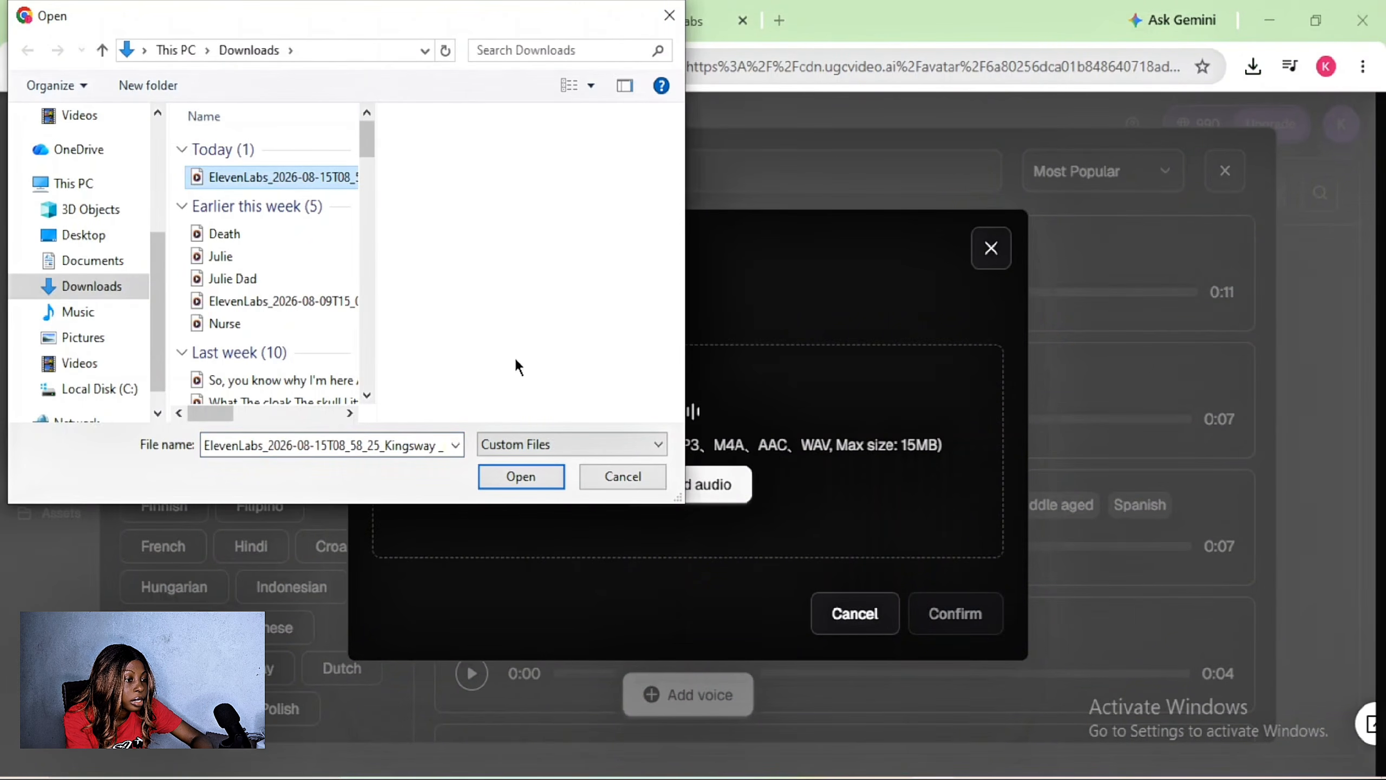
pyautogui.click(522, 477)
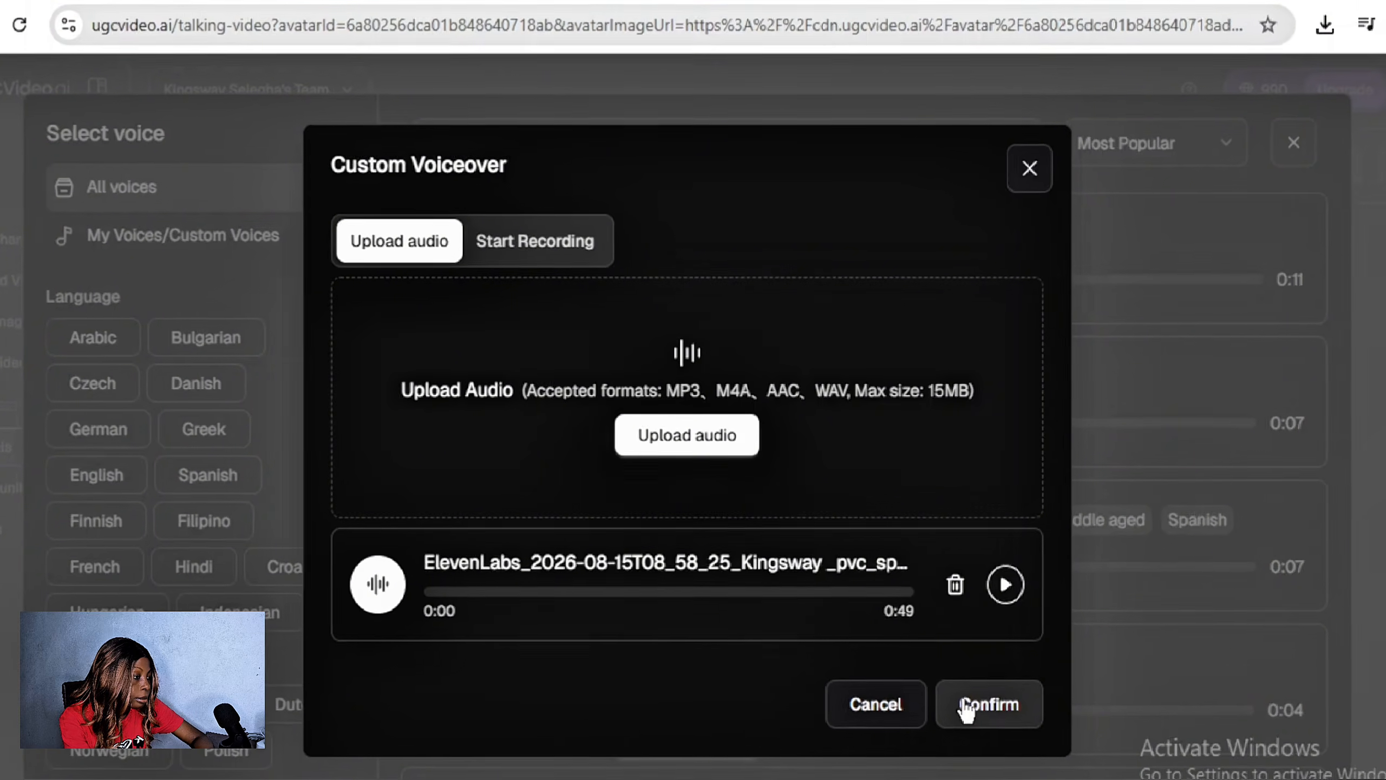
pyautogui.click(950, 684)
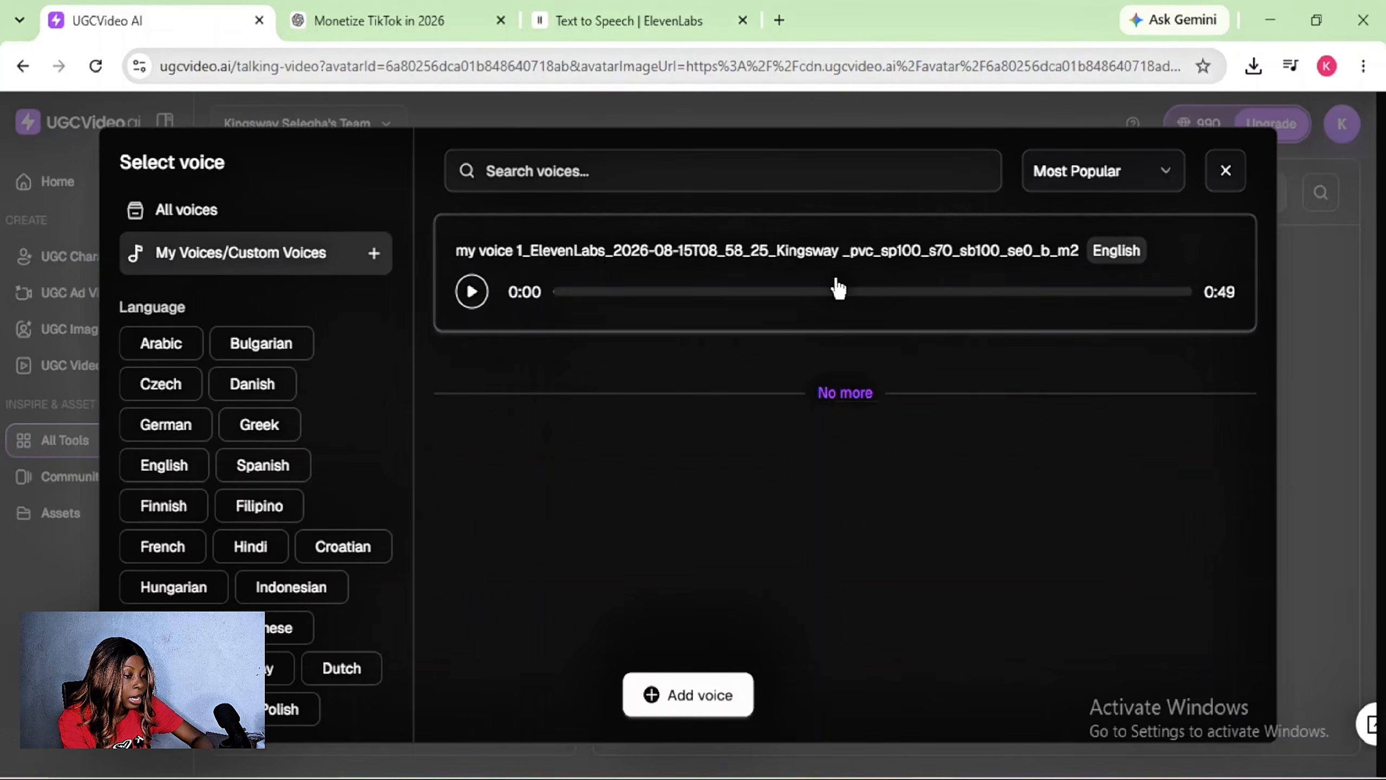
pyautogui.click(838, 287)
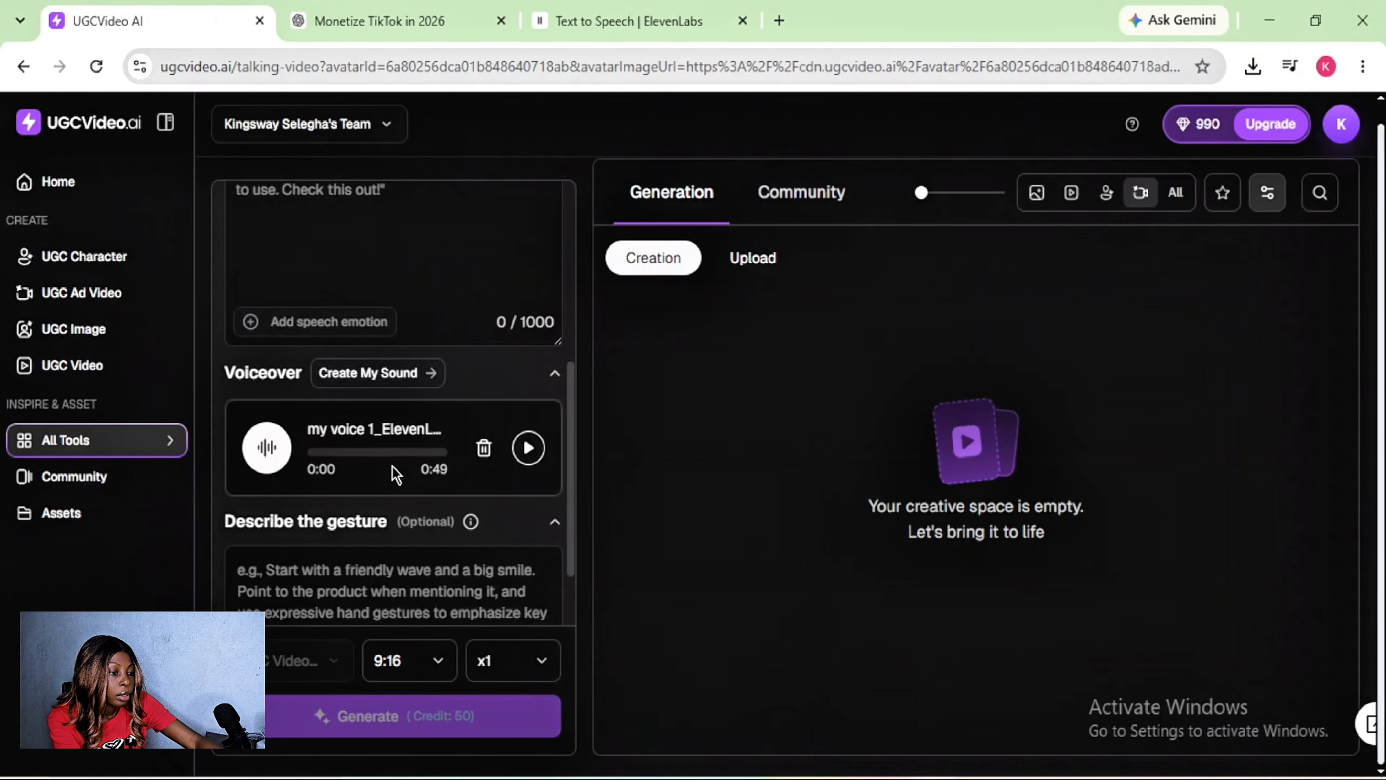
# Generate two 9:16 talking videos with the gesture description starting "Keep gestures small, deliberate, and below chest height throughout".
pyautogui.scroll(-2, 391, 466)
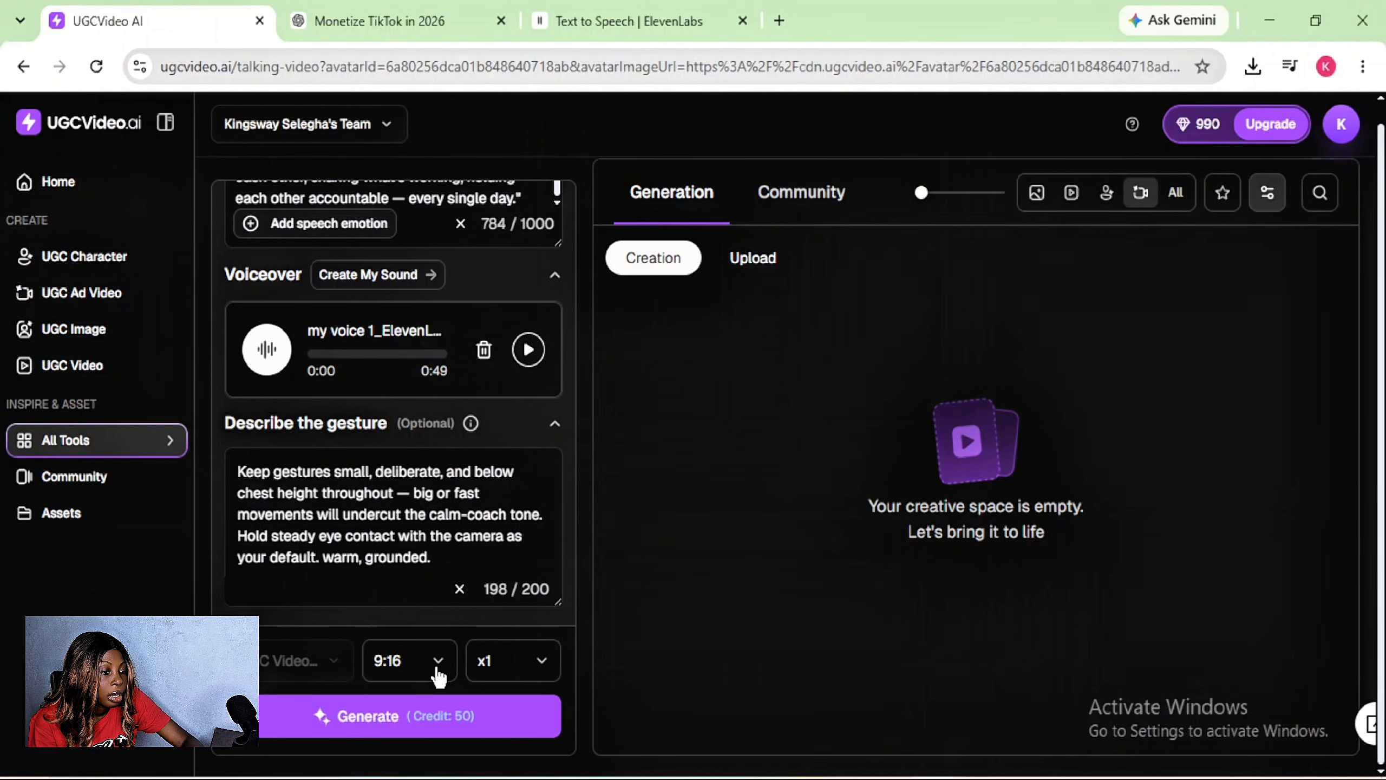
pyautogui.click(543, 663)
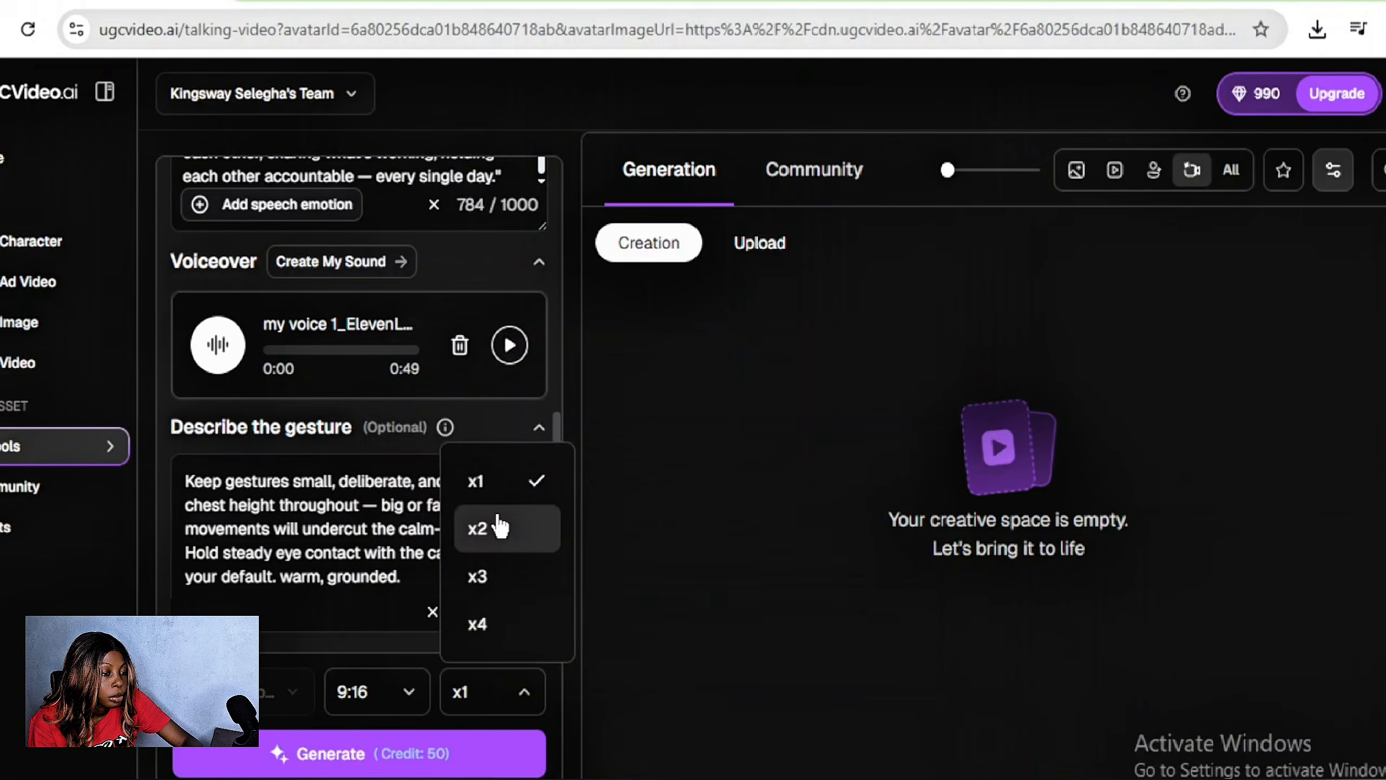
pyautogui.click(522, 695)
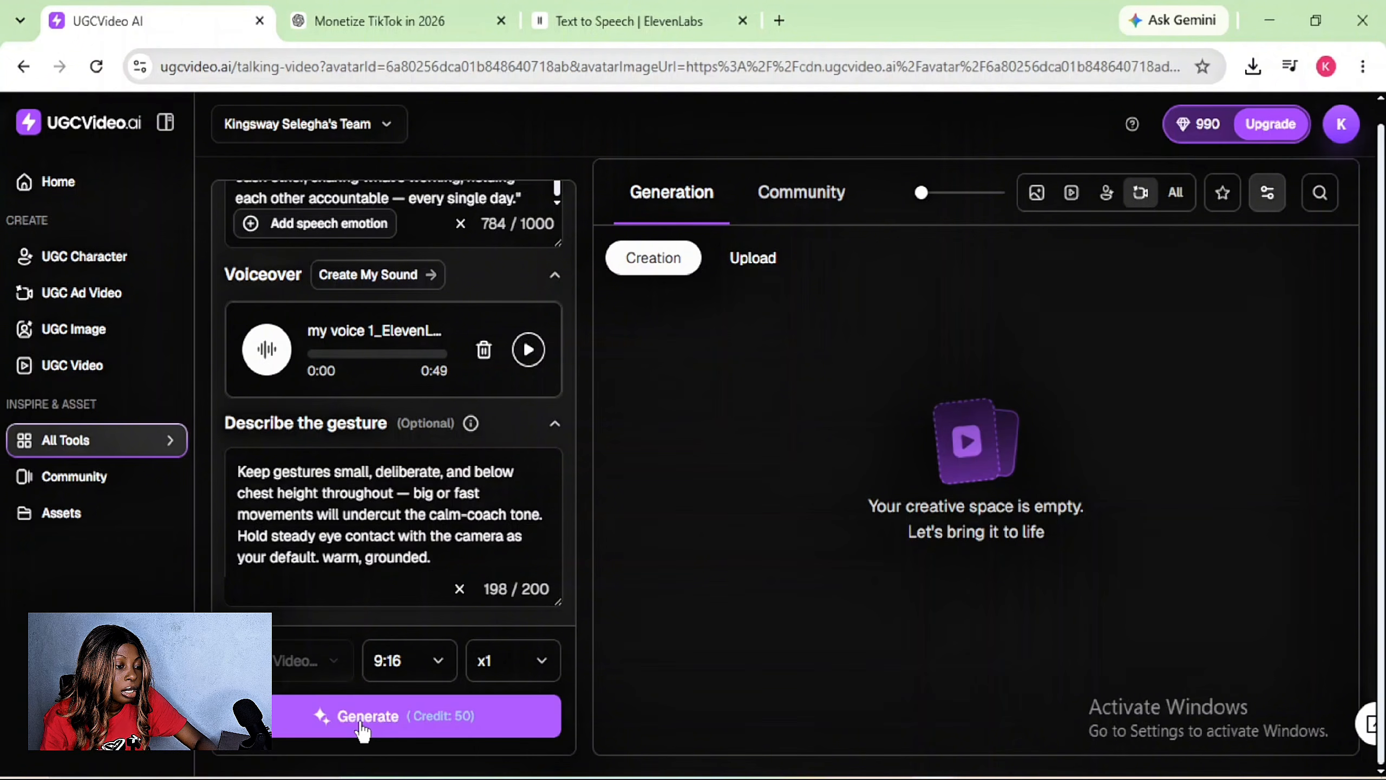
pyautogui.click(540, 661)
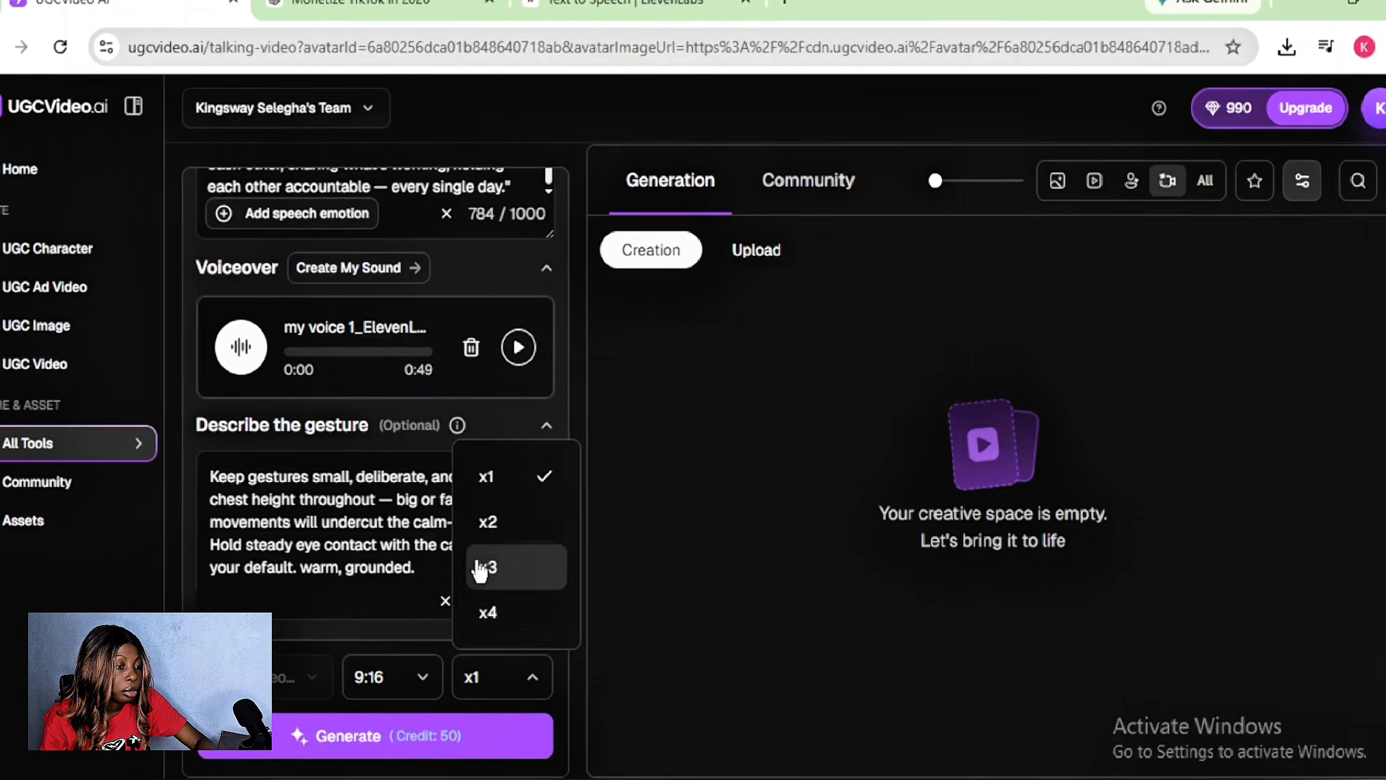
pyautogui.click(484, 525)
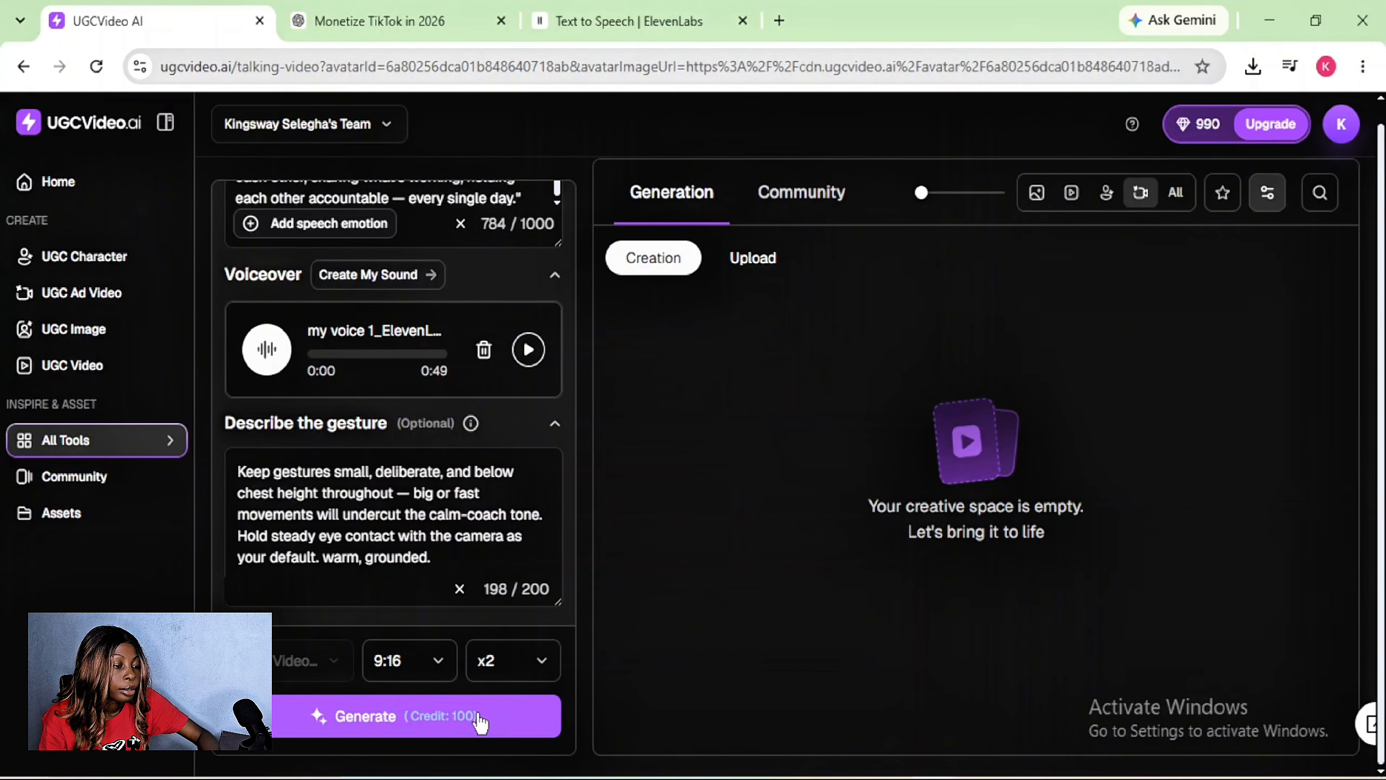
pyautogui.click(356, 722)
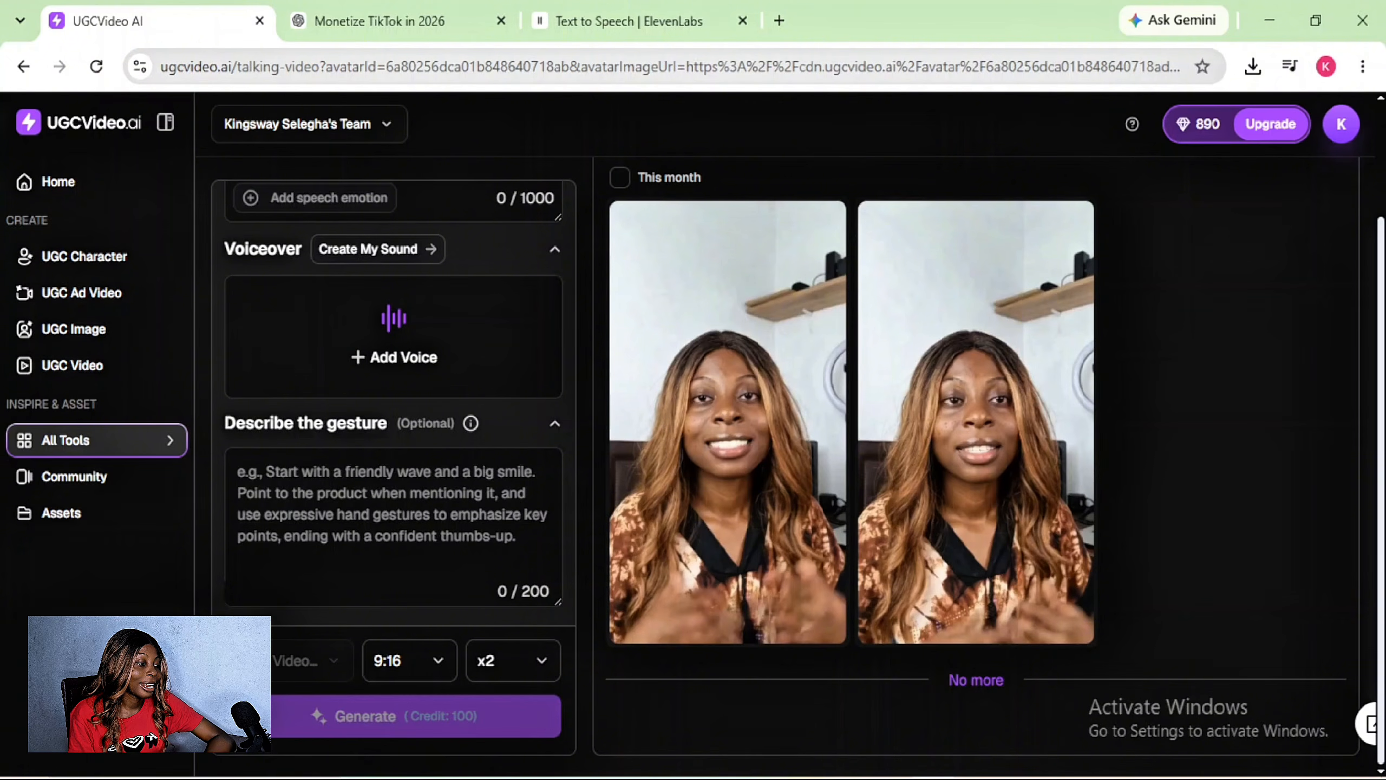
# Raise the system volume to 100 and preview the first generated talking video.
pyautogui.press('XF86AudioRaiseVolume')
pyautogui.press('XF86AudioRaiseVolume')
pyautogui.press('XF86AudioRaiseVolume')
pyautogui.press('XF86AudioRaiseVolume')
pyautogui.press('XF86AudioRaiseVolume')
pyautogui.press('XF86AudioRaiseVolume')
pyautogui.press('XF86AudioRaiseVolume')
pyautogui.press('XF86AudioRaiseVolume')
pyautogui.press('XF86AudioRaiseVolume')
pyautogui.press('XF86AudioRaiseVolume')
pyautogui.press('XF86AudioRaiseVolume')
pyautogui.press('XF86AudioRaiseVolume')
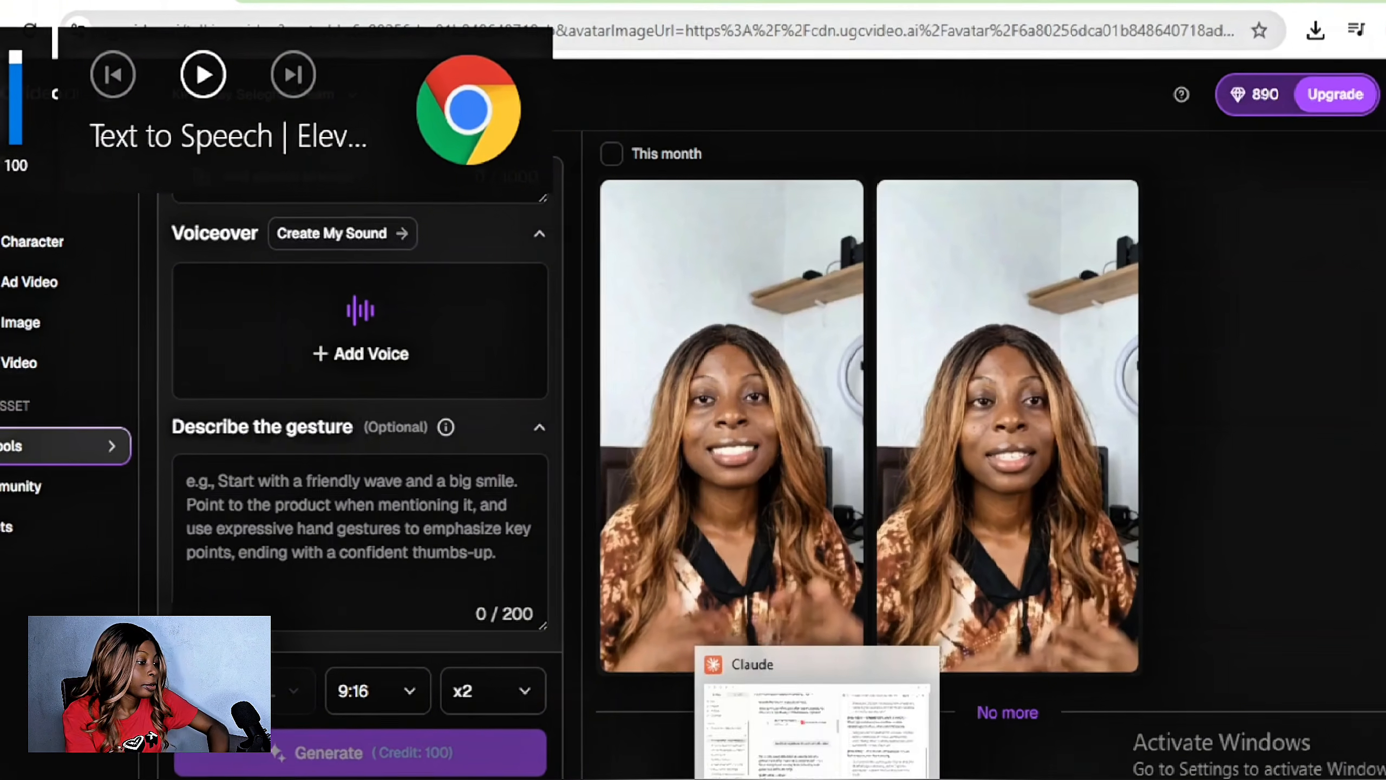
pyautogui.moveTo(712, 404)
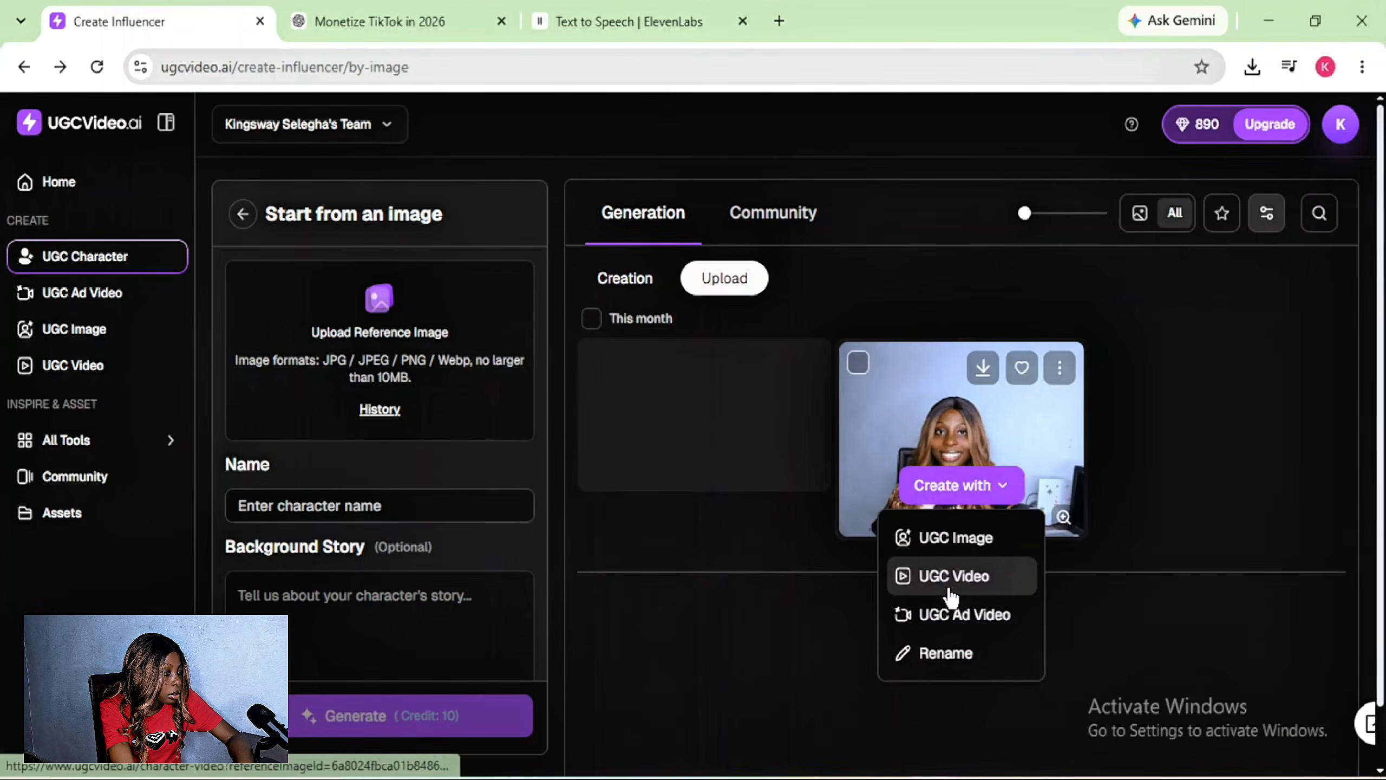
# Start a UGC Video from the uploaded character photo and open the upload for a reference/product image.
pyautogui.click(956, 576)
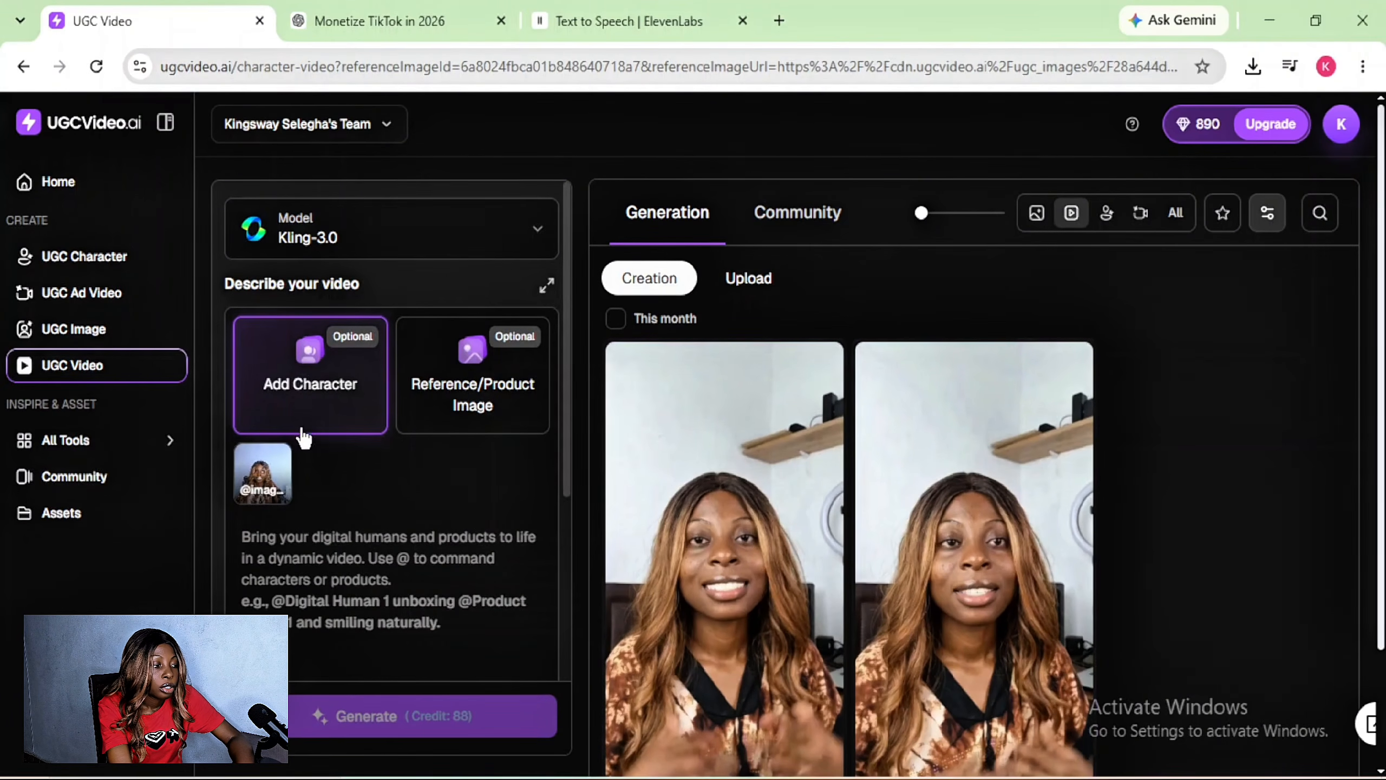
pyautogui.moveTo(410, 407)
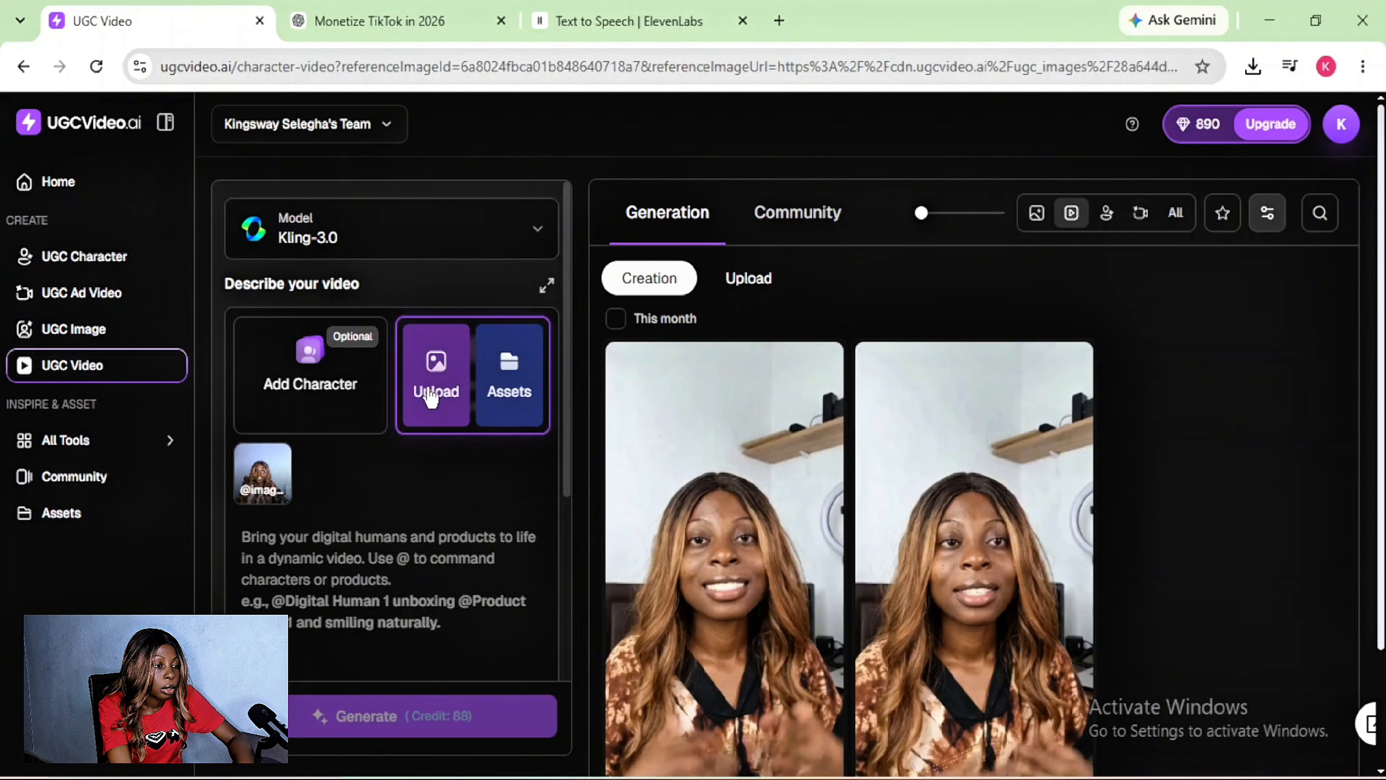
pyautogui.click(431, 395)
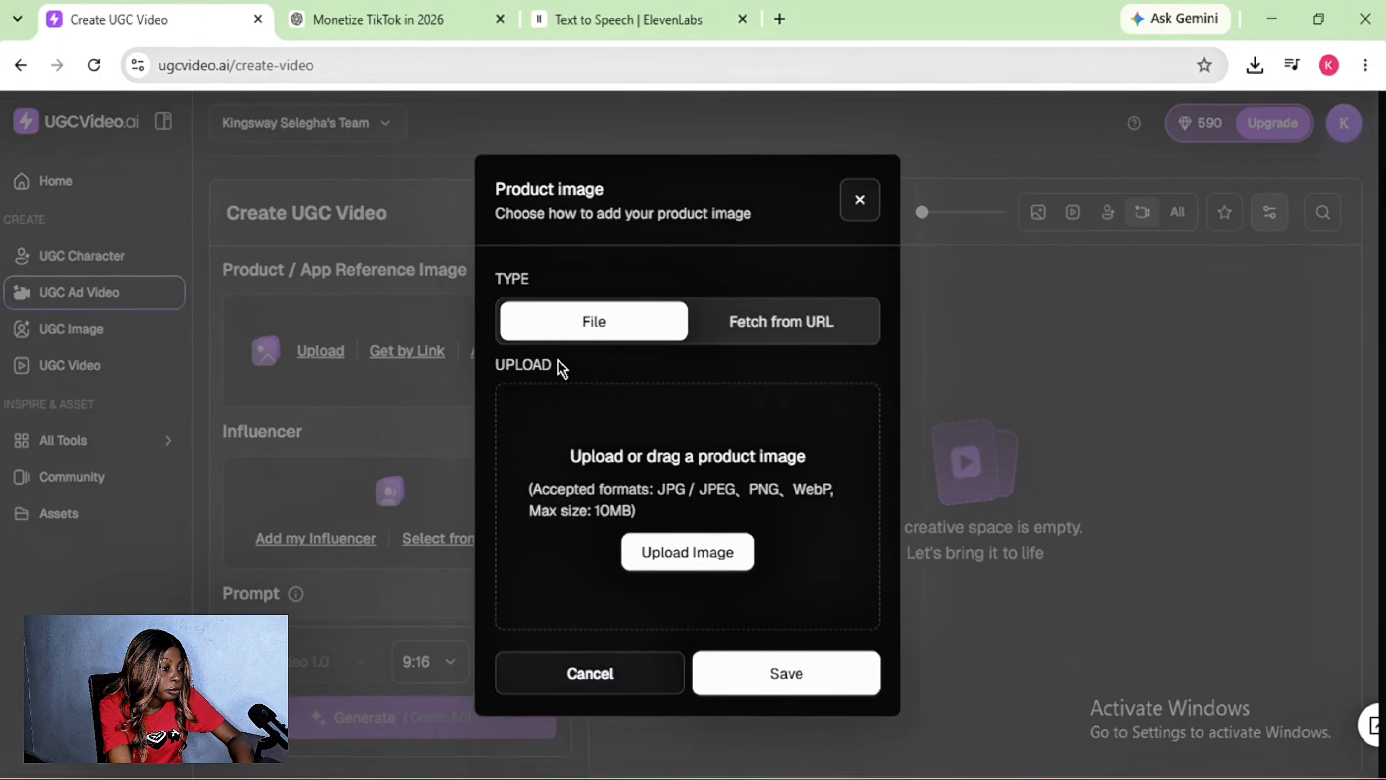
# Upload the image file UT from Downloads as the UGC ad video's product reference image and save it.
pyautogui.click(696, 570)
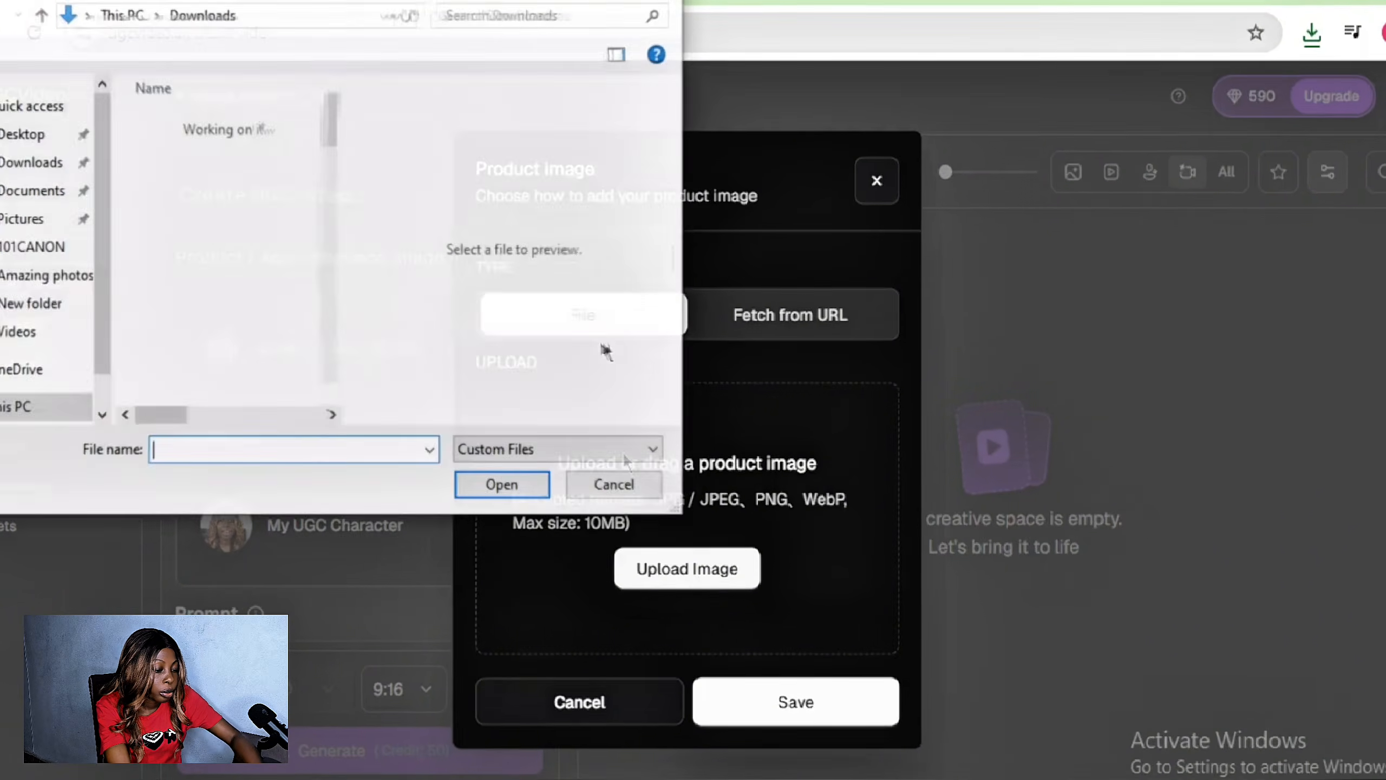
pyautogui.click(169, 150)
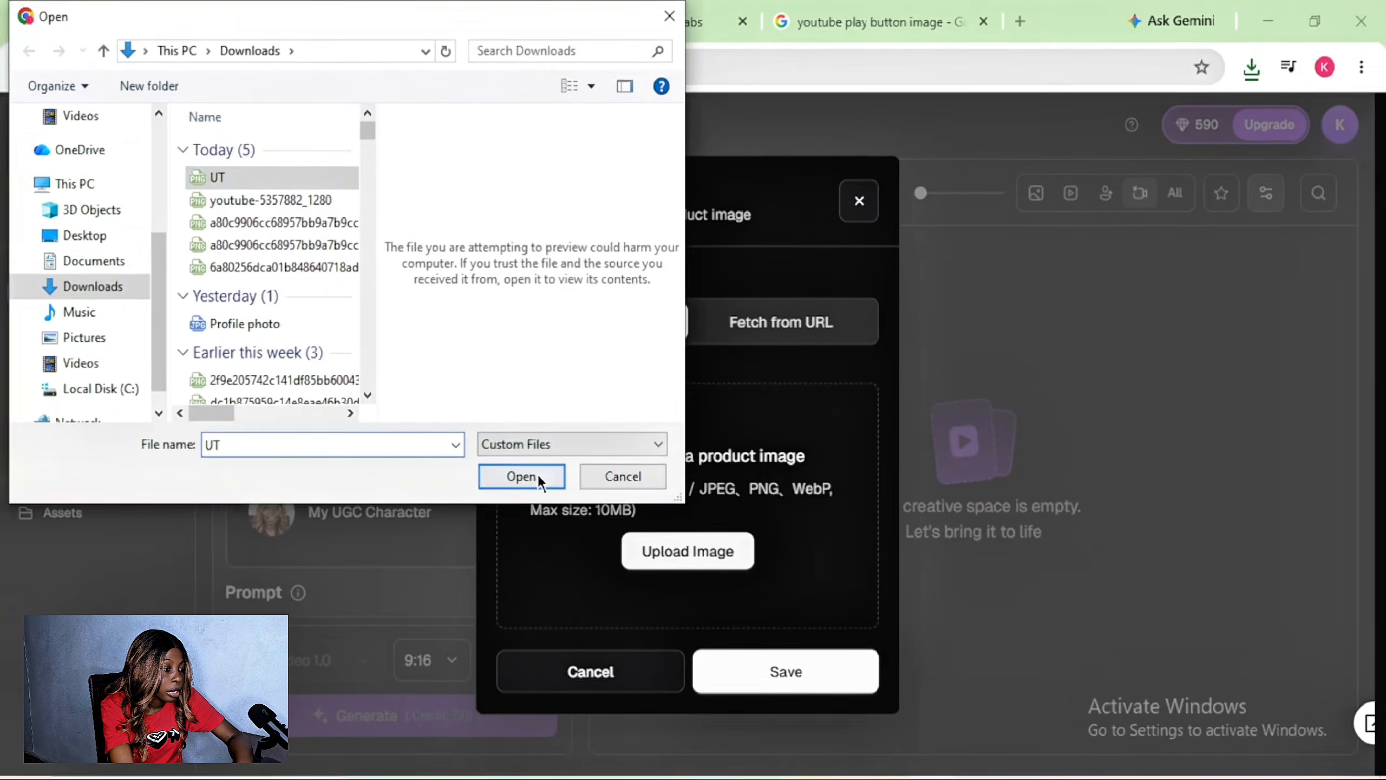
pyautogui.click(495, 489)
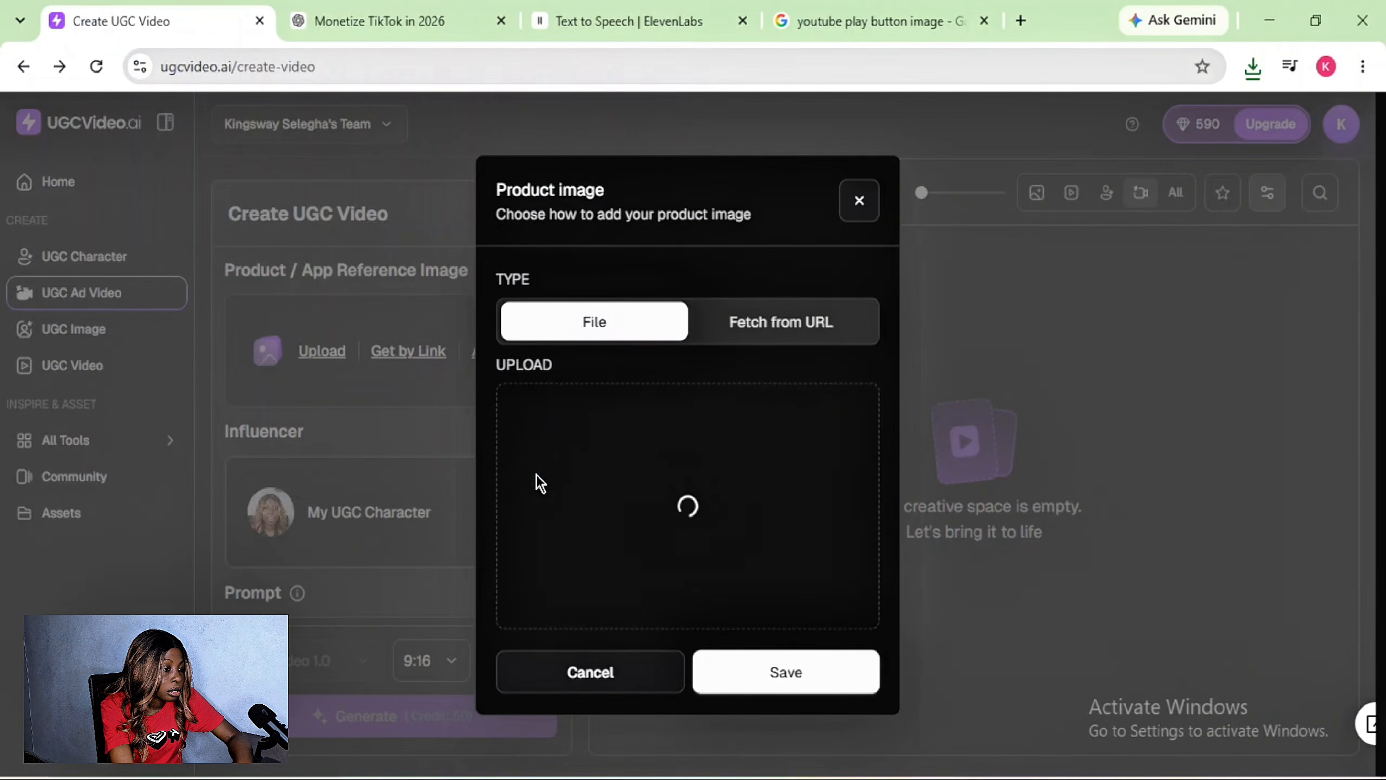
pyautogui.click(790, 651)
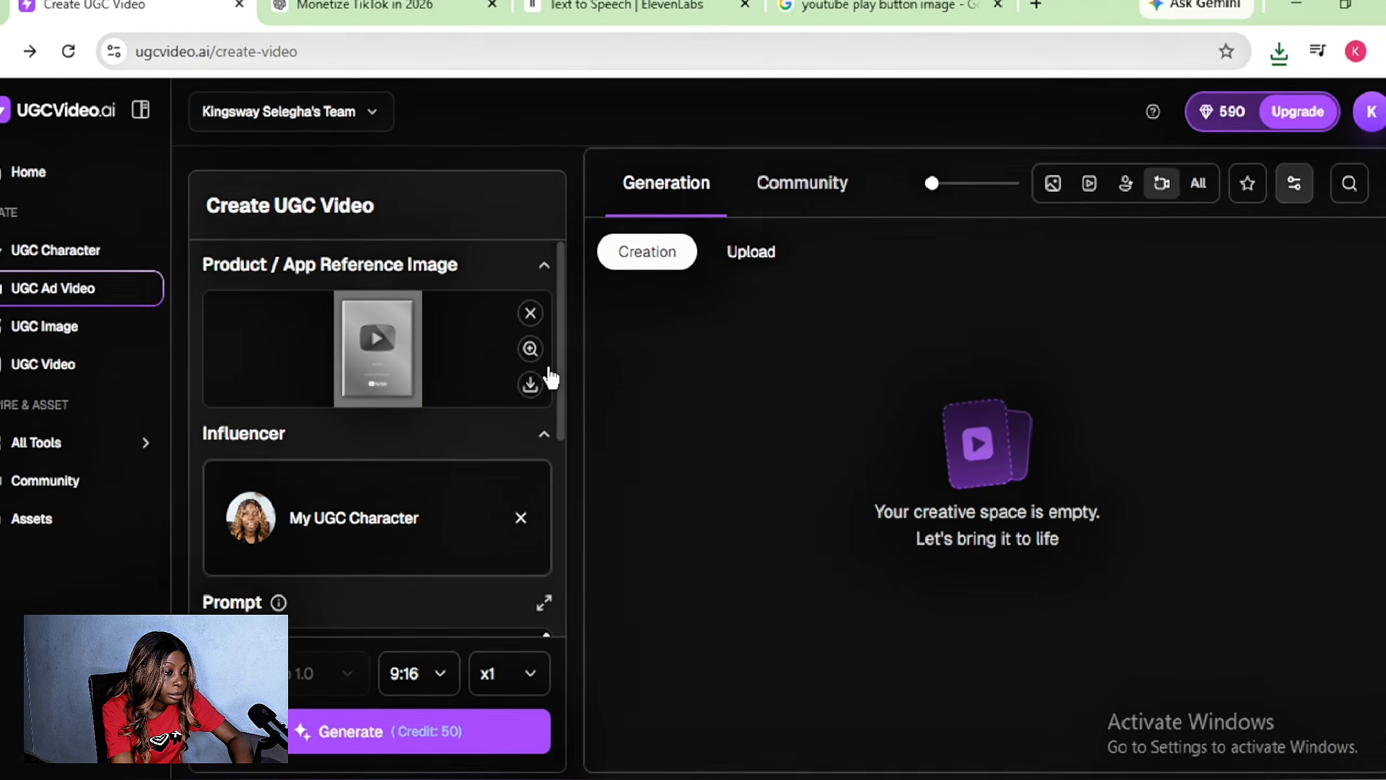
# Generate one 9:16 ad video with My UGC Character, the YouTube monetization prompt and the custom voiceover, and preview it.
pyautogui.scroll(-4, 551, 376)
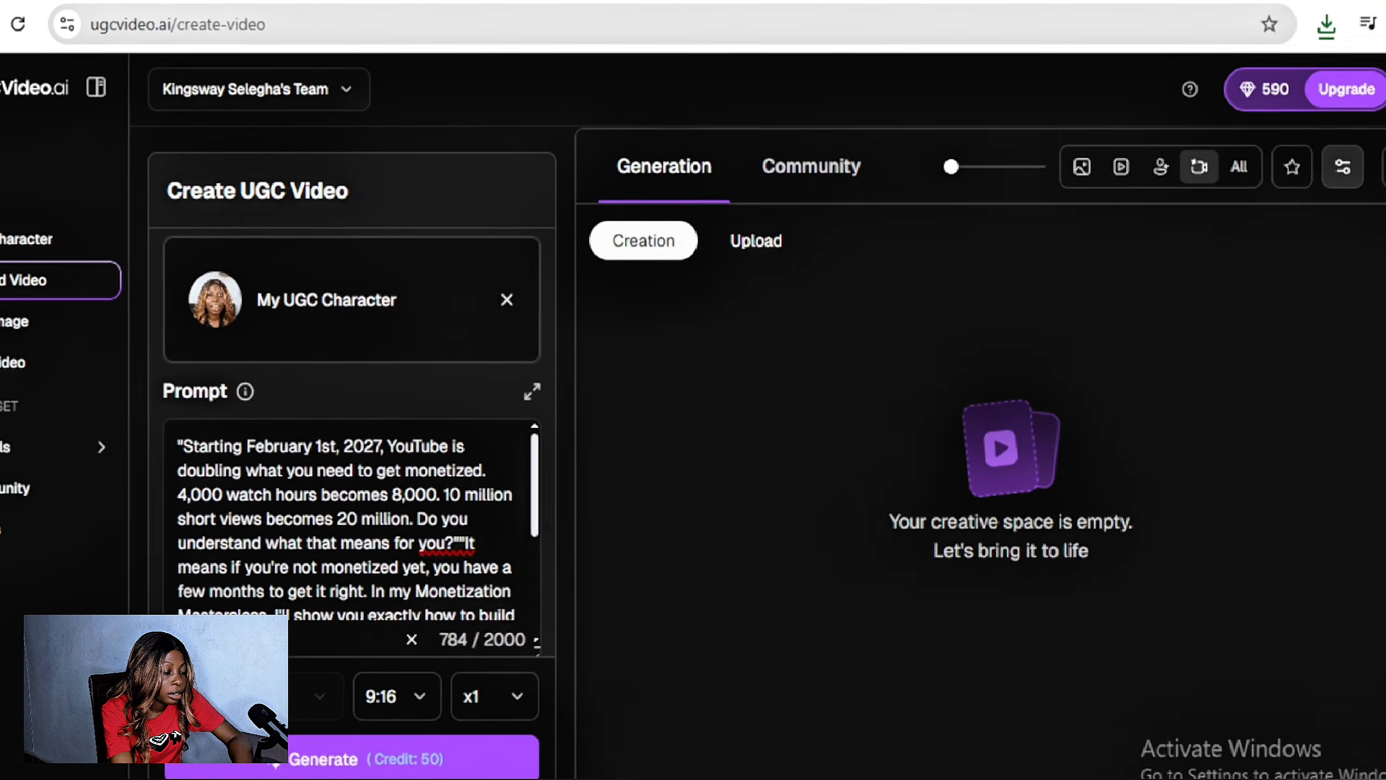
pyautogui.scroll(-5, 349, 519)
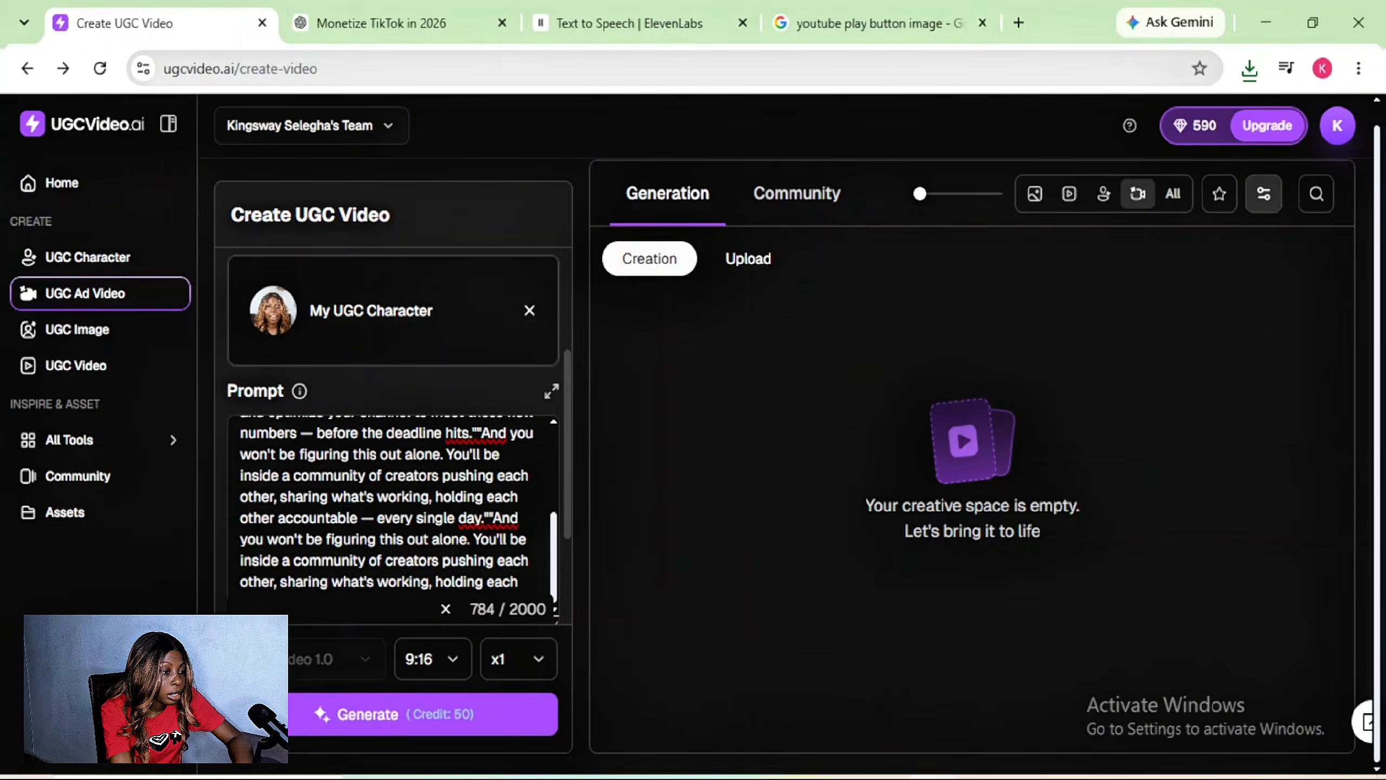
pyautogui.scroll(-3, 345, 446)
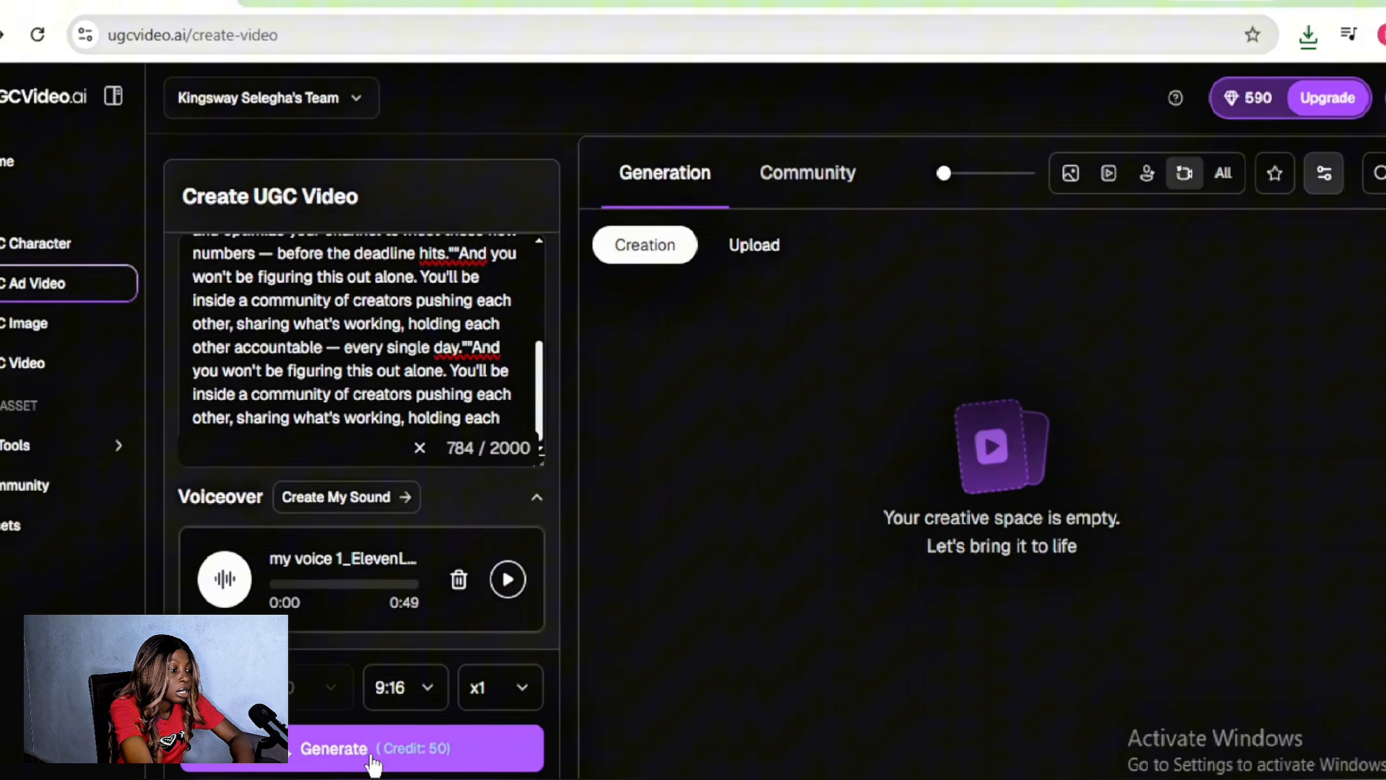
pyautogui.click(374, 762)
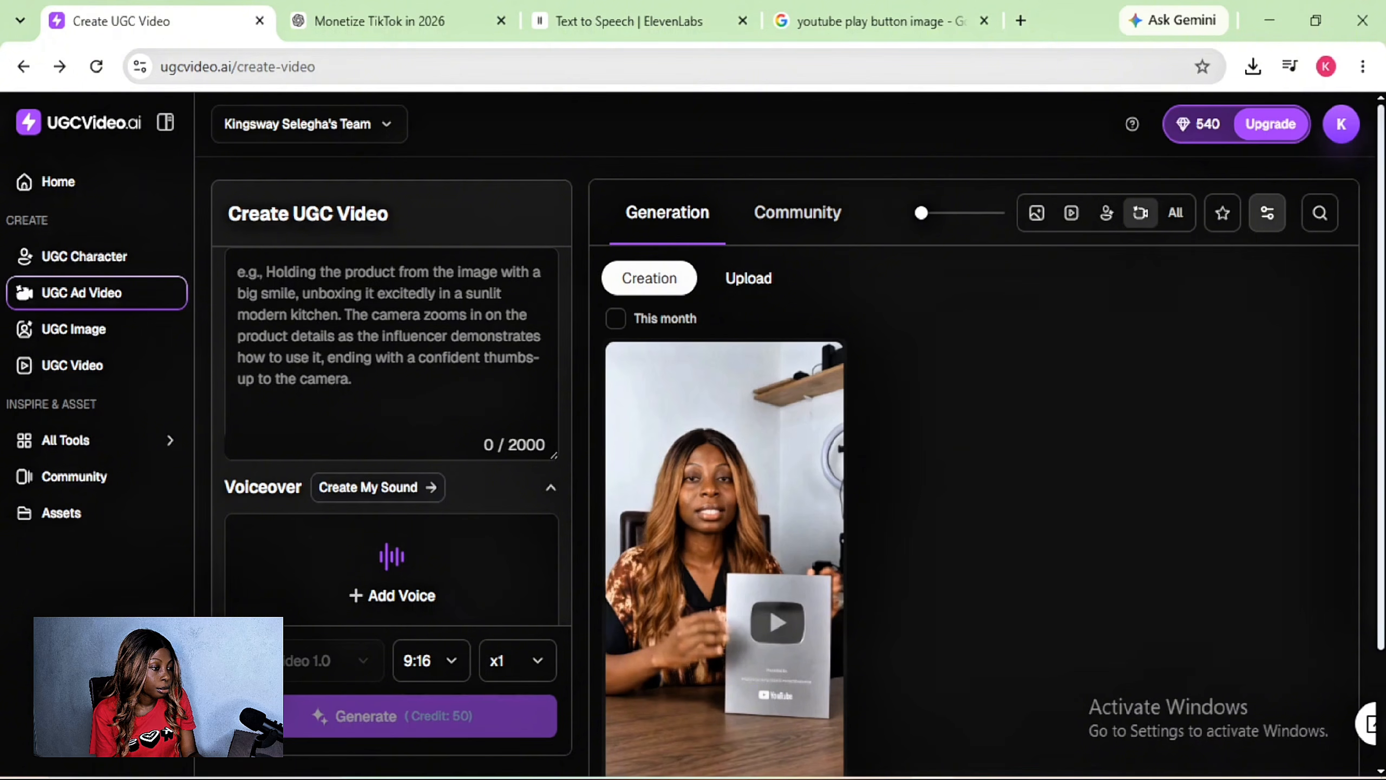
pyautogui.moveTo(757, 594)
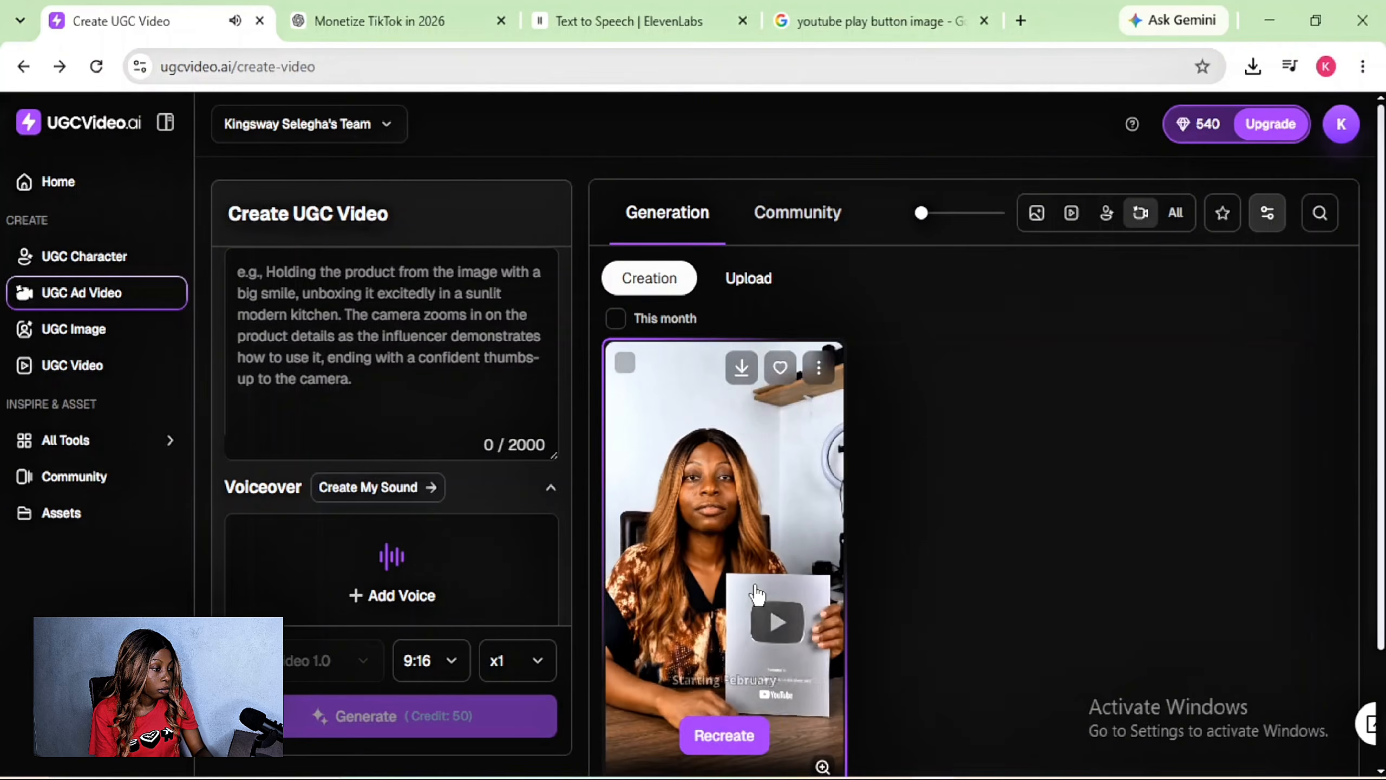